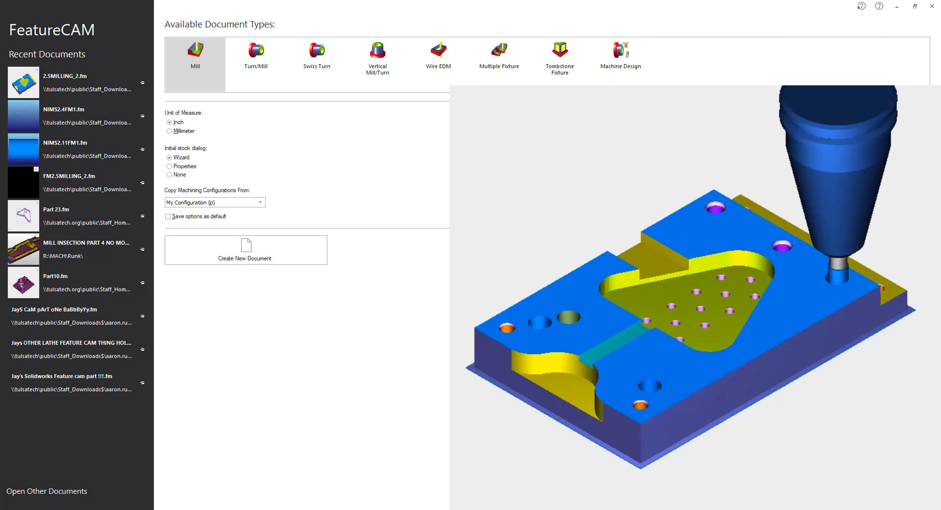
Create a new inch milling document and dismiss the initial stock dimensions wizard
left_click_drag(1, 147, 492, 136)
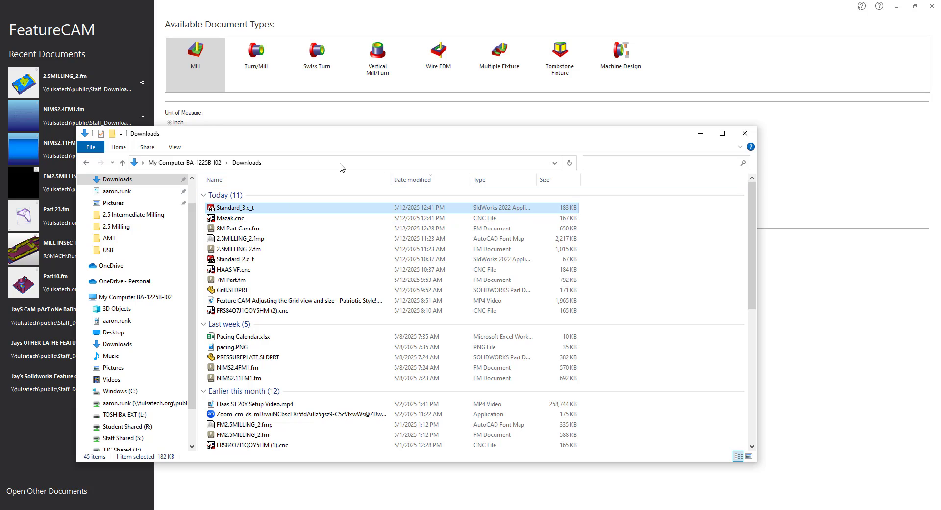
left_click_drag(392, 139, 381, 141)
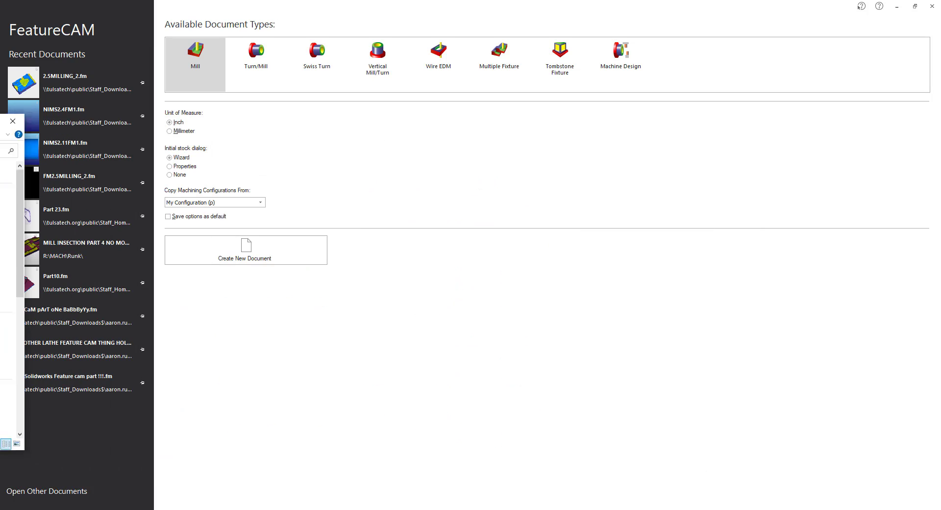
left_click(215, 259)
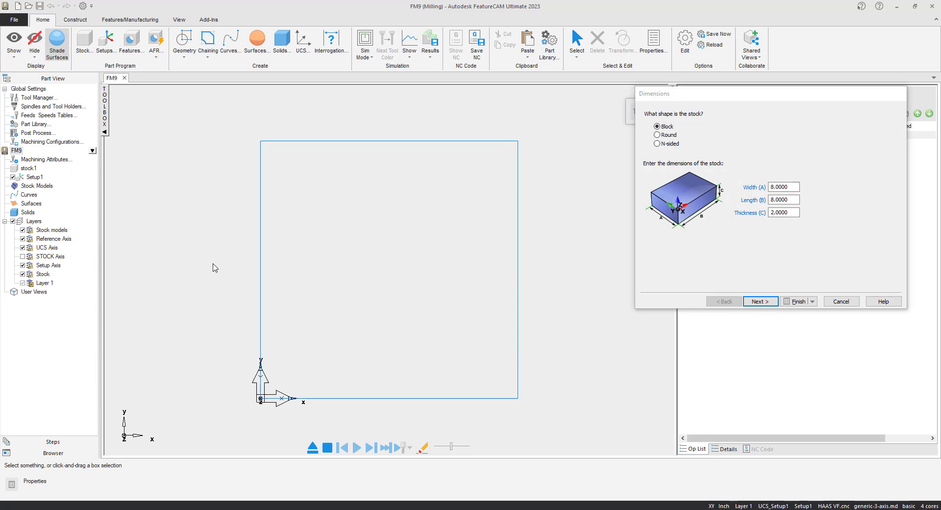
left_click(840, 300)
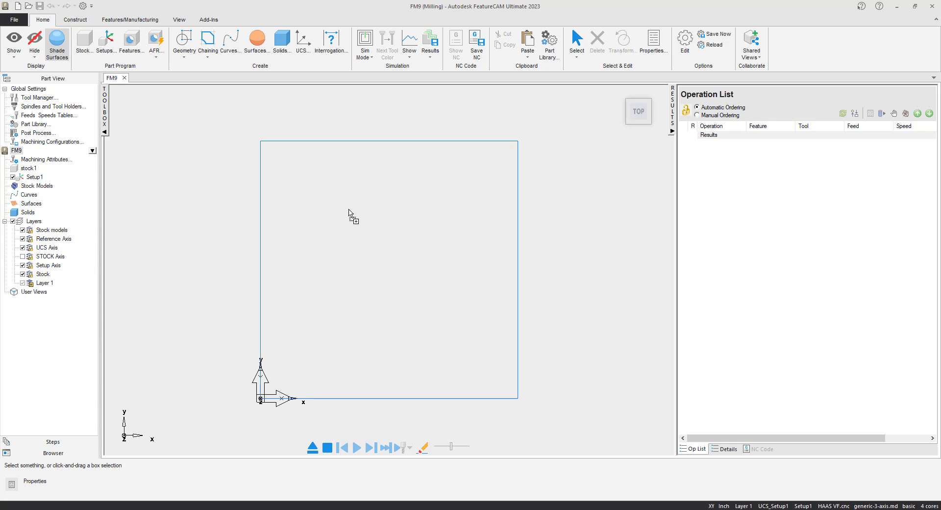
Import Standard_3.x_t into the new document, using the wizard to establish the initial setup location and stock size
left_click_drag(338, 202, 360, 206)
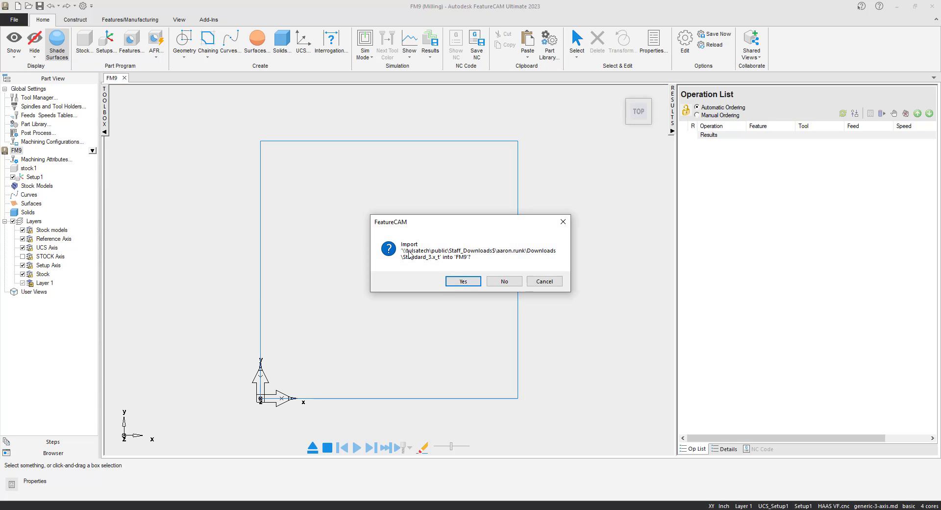
left_click(462, 282)
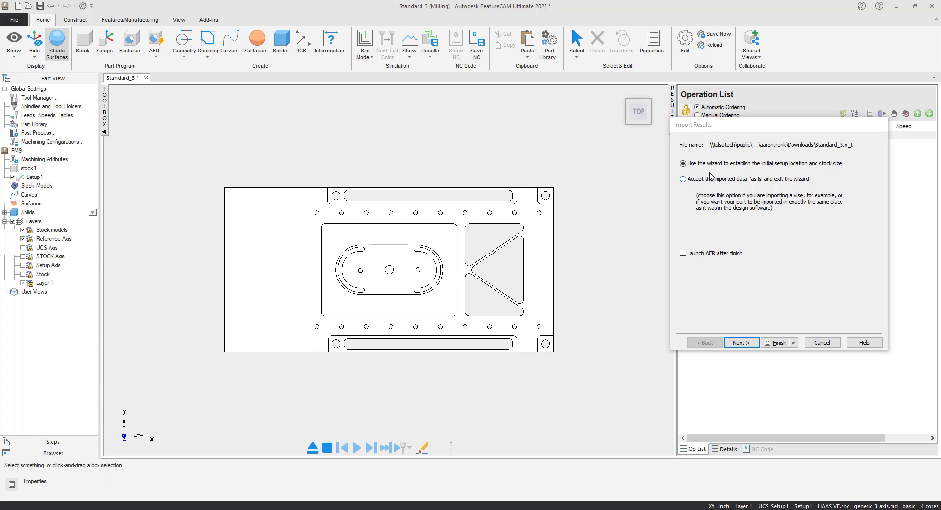
left_click(752, 342)
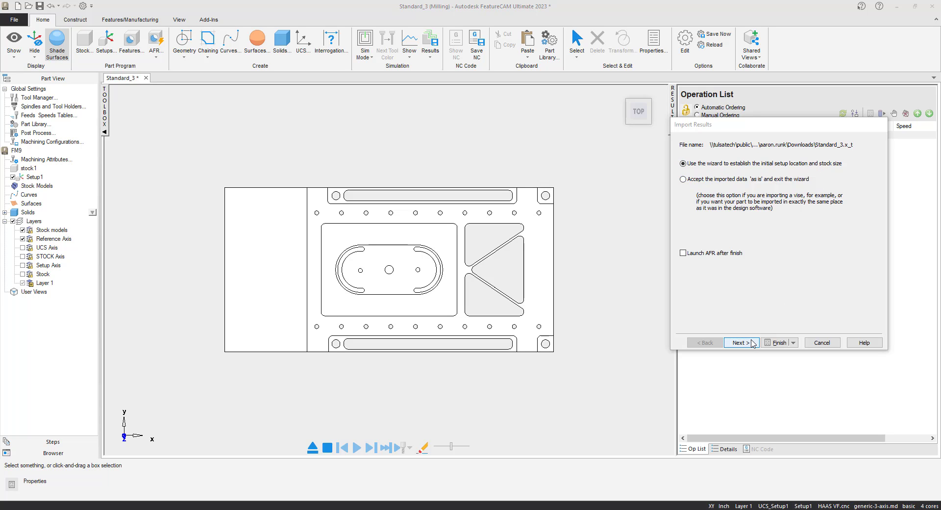
Define the setup's Z direction by picking two points along the vertical edge at the part's front corner
right_click(439, 135)
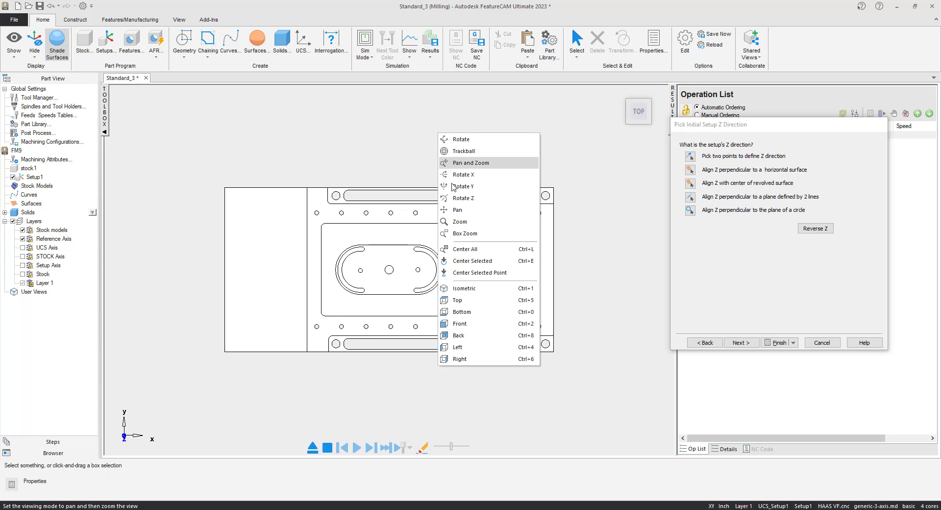
left_click(464, 208)
mouse_move(462, 230)
left_mouse_down()
mouse_move(402, 195)
mouse_move(473, 241)
left_mouse_up()
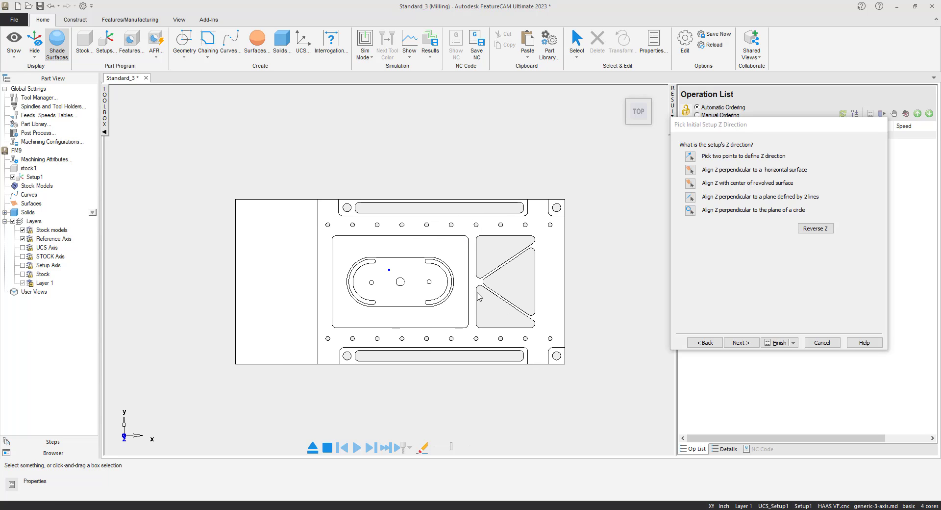
middle_click_drag(477, 293, 469, 213)
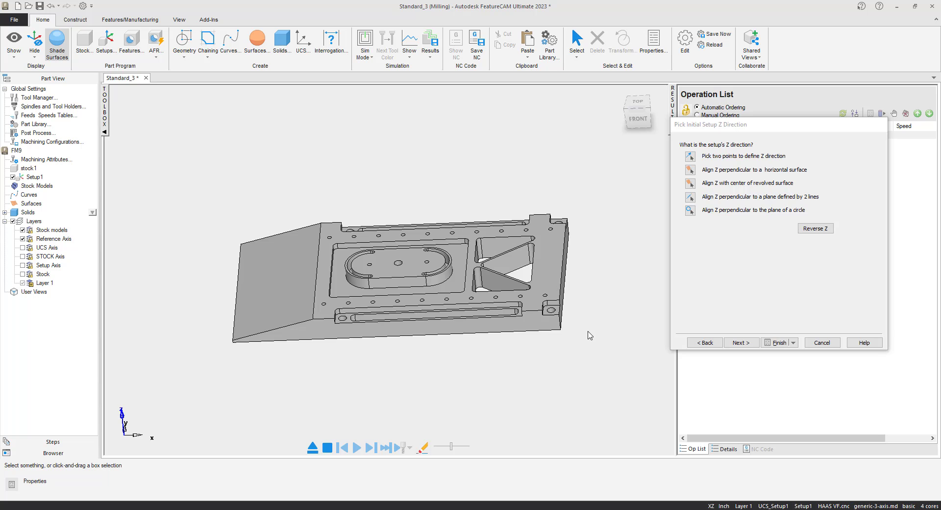
scroll(564, 324, "up", 5)
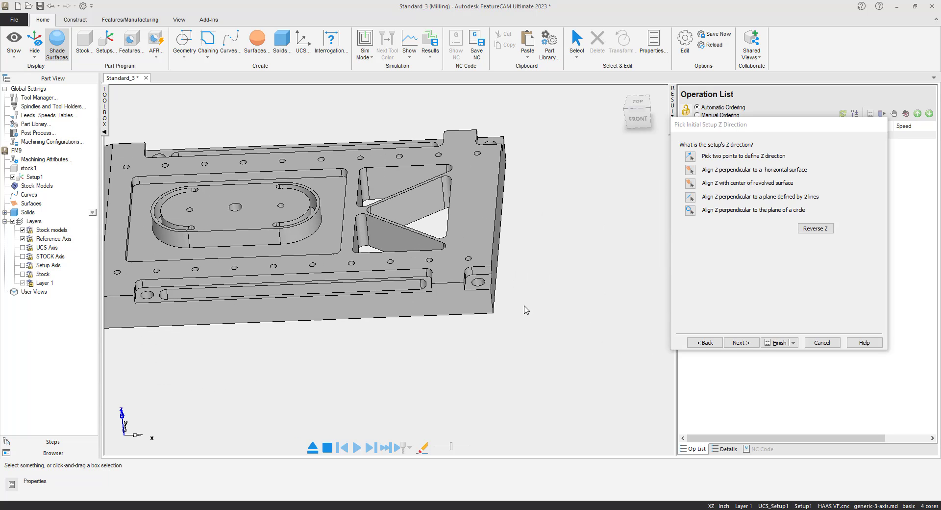
middle_click_drag(524, 305, 493, 322)
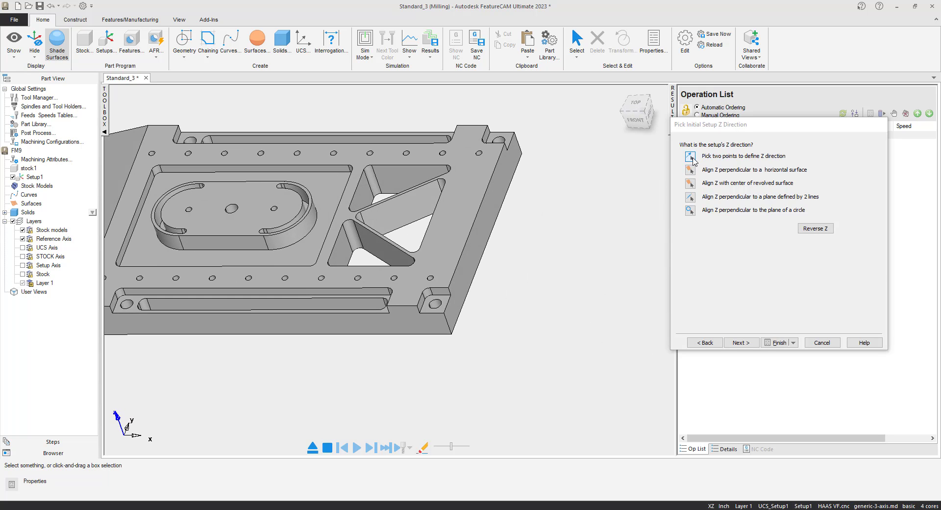
left_click(693, 159)
scroll(549, 412, "up", 5)
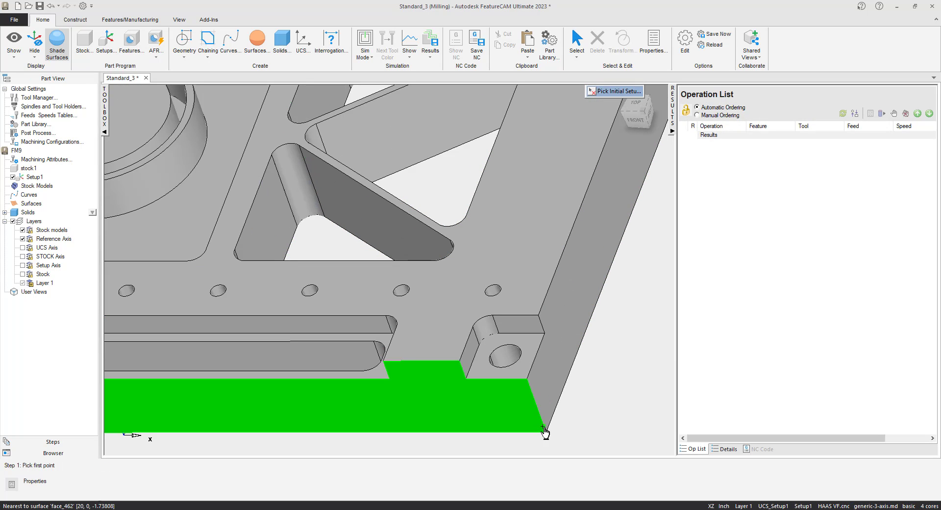
left_click(532, 397)
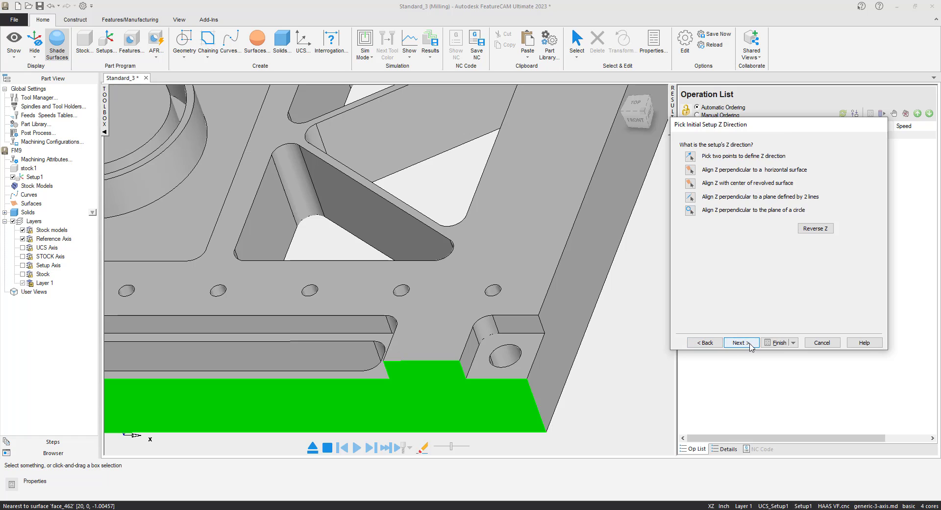
left_click(748, 344)
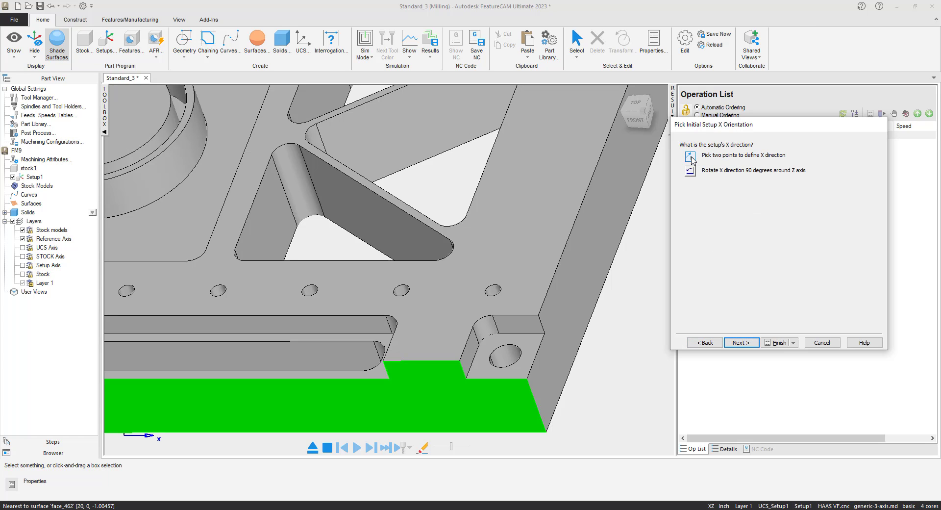
Define the setup's X direction by picking two points along the lengthwise edge beside the front slot
left_click(690, 156)
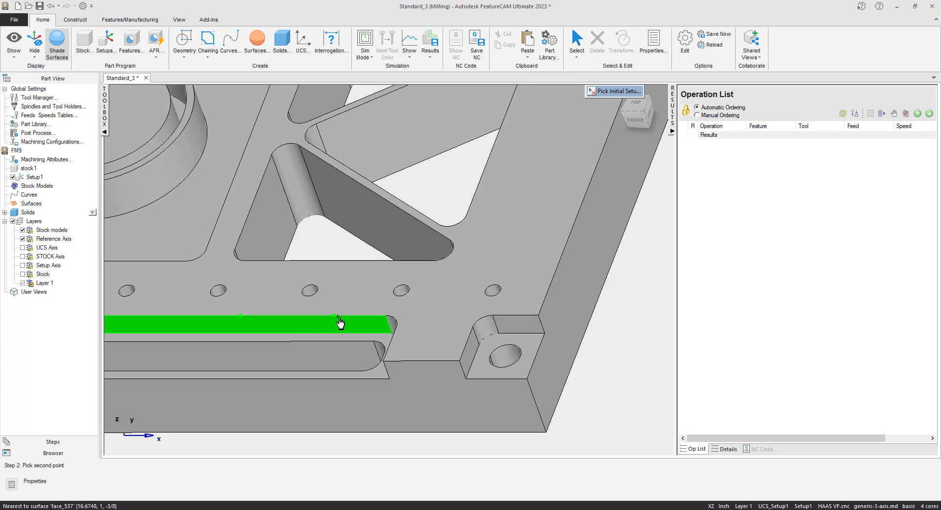
left_click(346, 316)
left_click(346, 319)
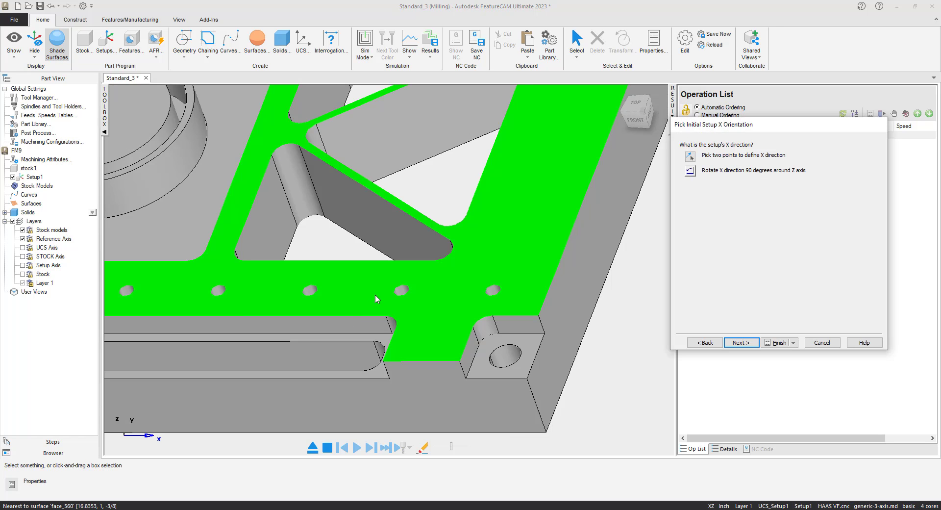
scroll(375, 302, "down", 2)
left_click(636, 104)
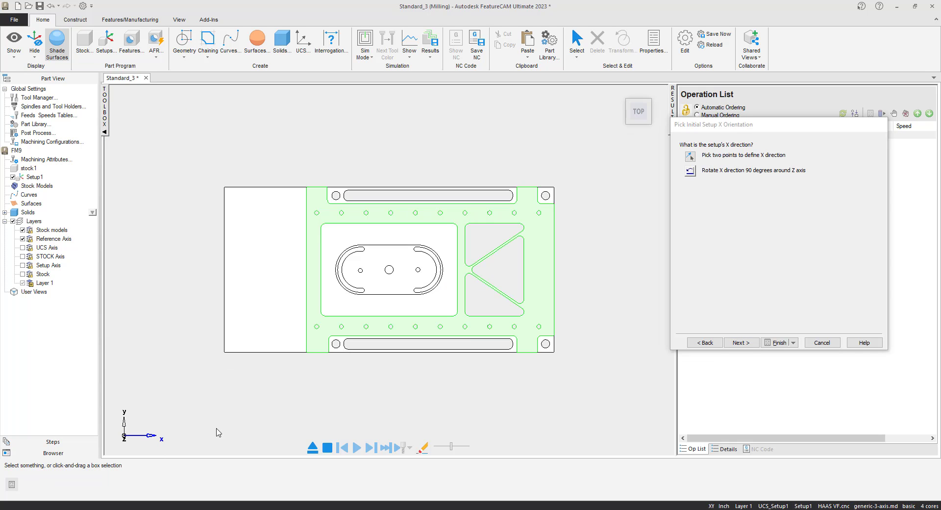
left_click(741, 342)
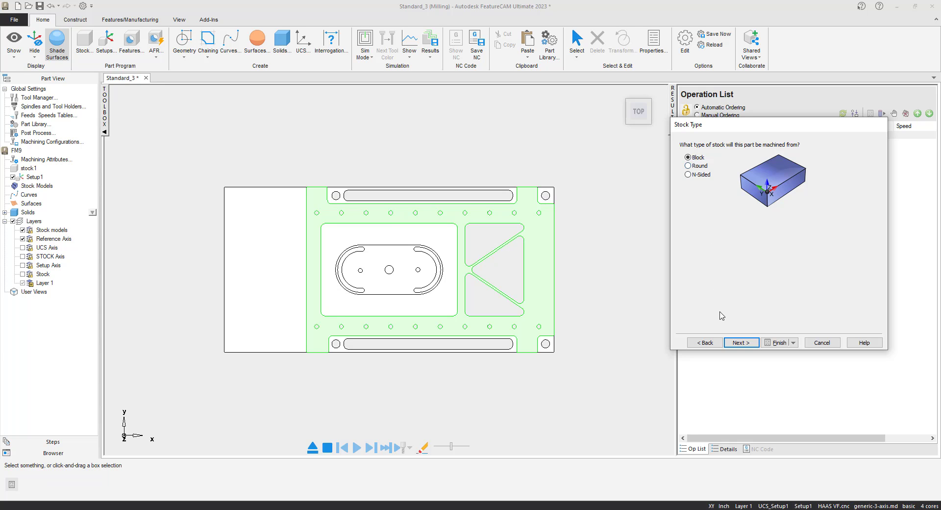
Use block stock and compute its size from the part's bounding box with zero extra stock on all sides
left_click(738, 342)
left_click(684, 145)
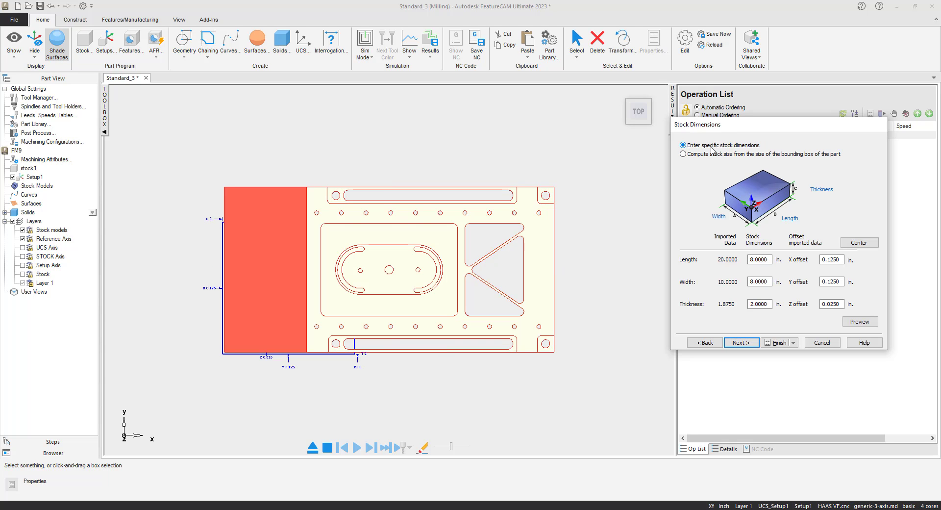
left_click(684, 154)
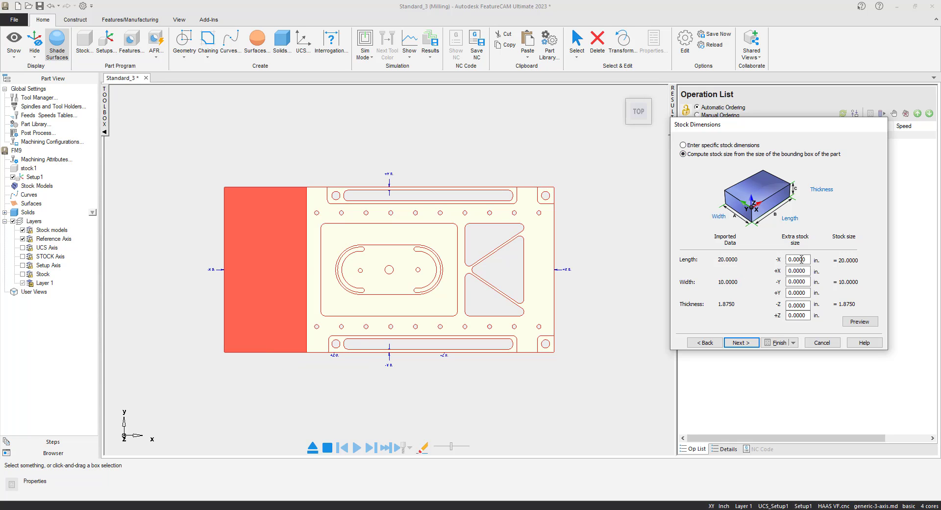
left_click(744, 343)
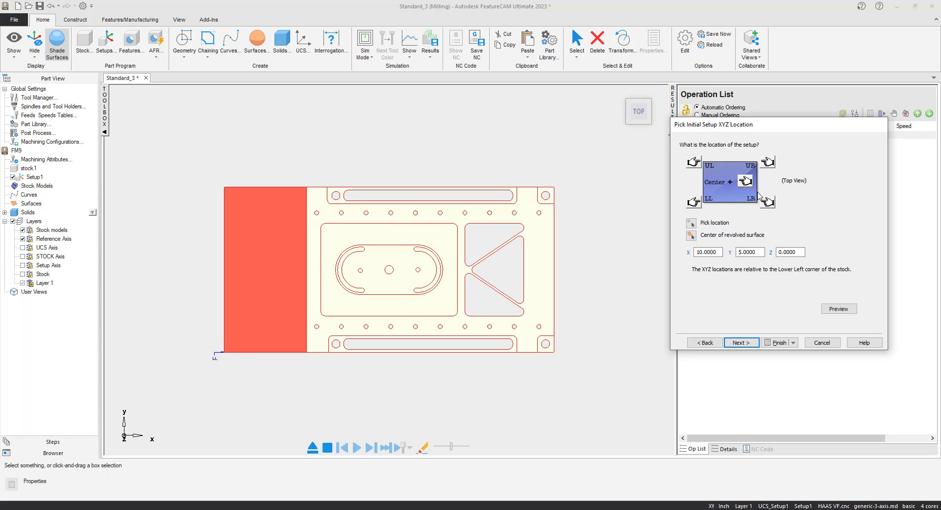
Locate the setup at the stock center (X 10, Y 5, Z 0) without multi-axis positioning and complete the import wizard
left_click(744, 343)
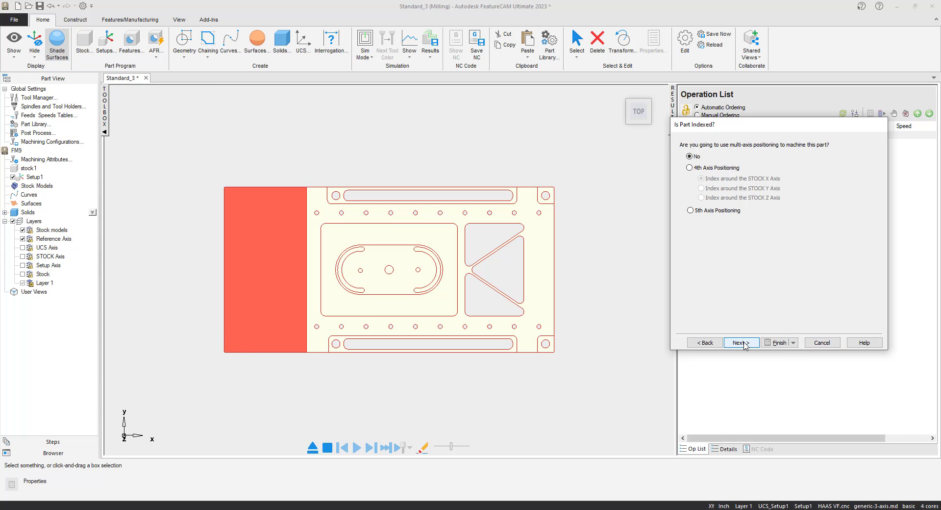
left_click(778, 343)
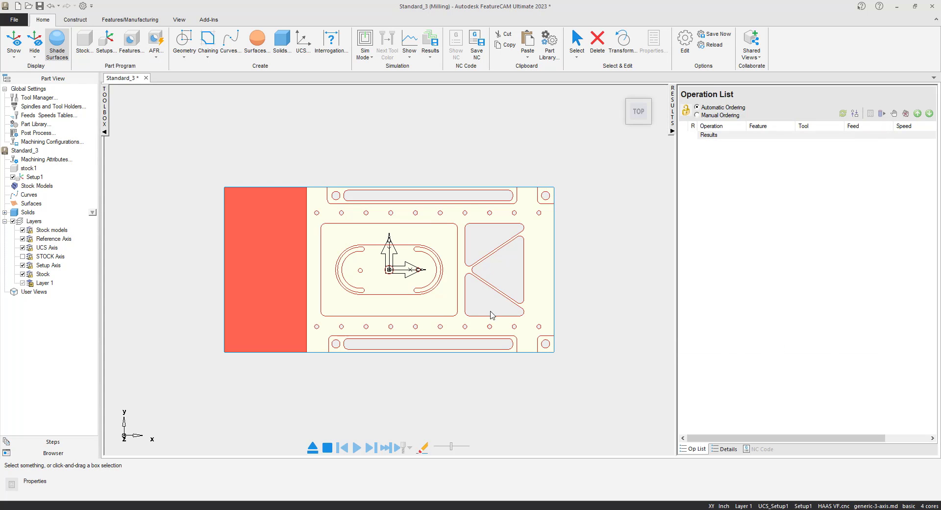
left_click(399, 155)
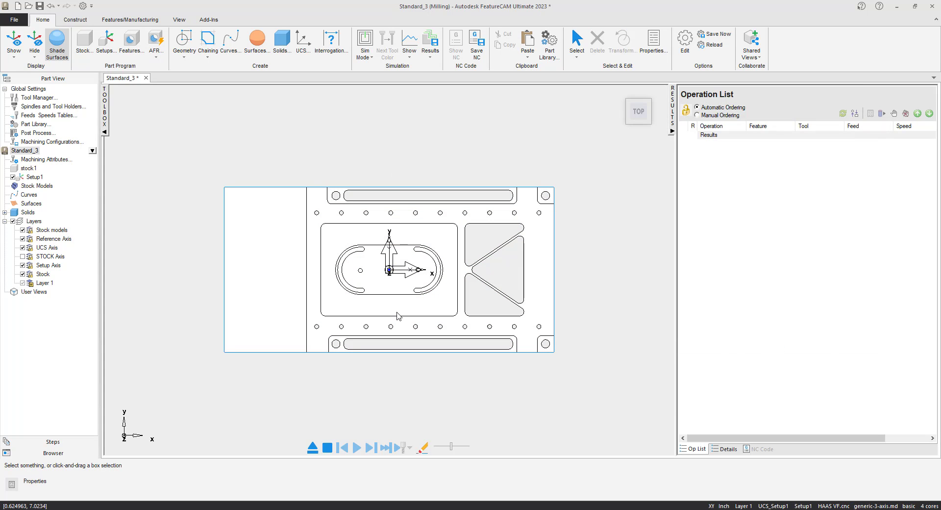
Create a Face feature 0.025 in. thick without feature recognition and simulate its toolpath
mouse_move(399, 316)
middle_mouse_down()
mouse_move(434, 240)
mouse_move(426, 262)
middle_mouse_up()
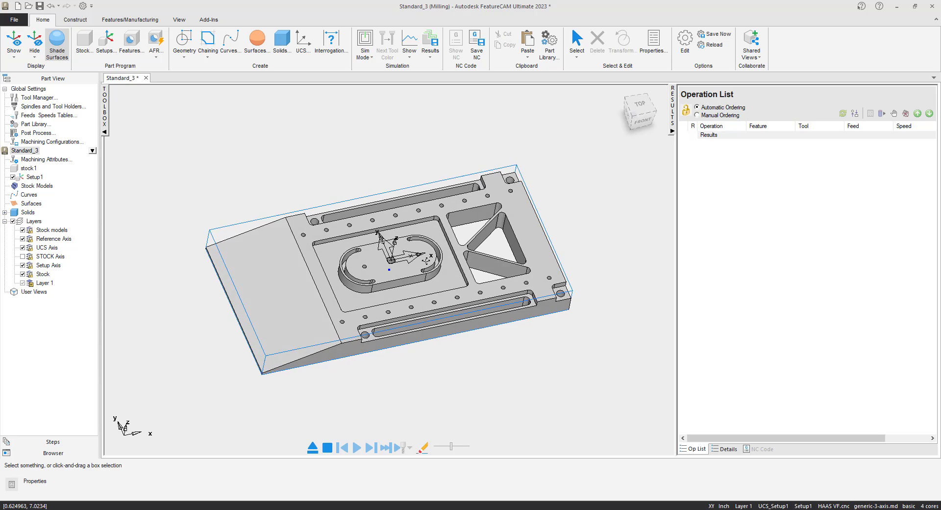
scroll(426, 265, "up", 3)
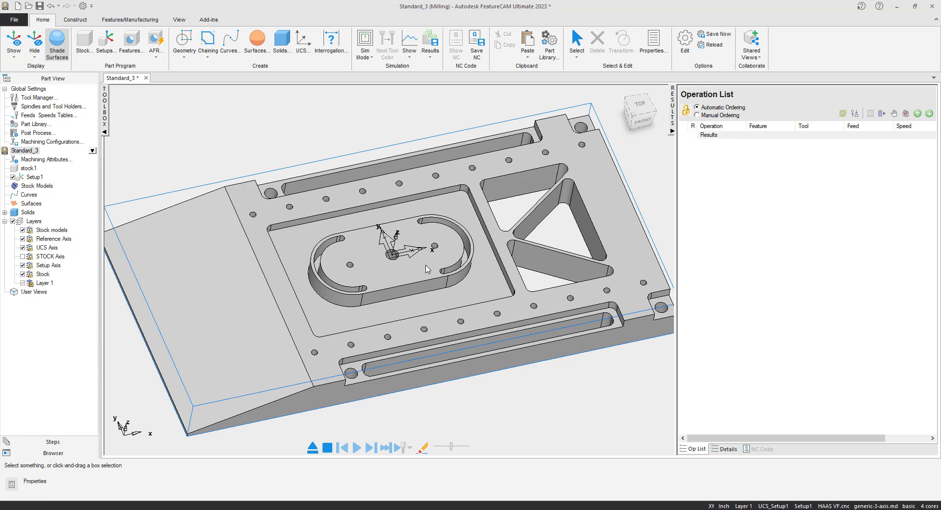
scroll(427, 269, "down", 1)
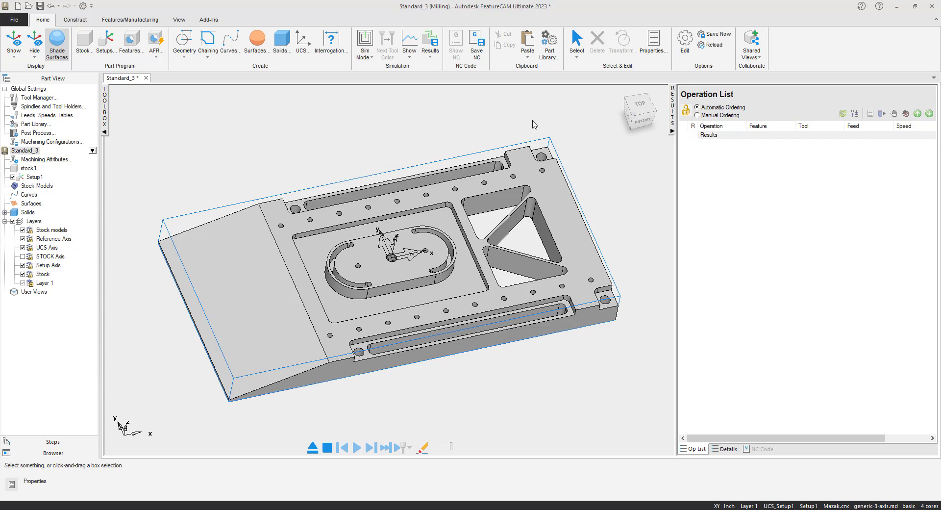
left_click(129, 49)
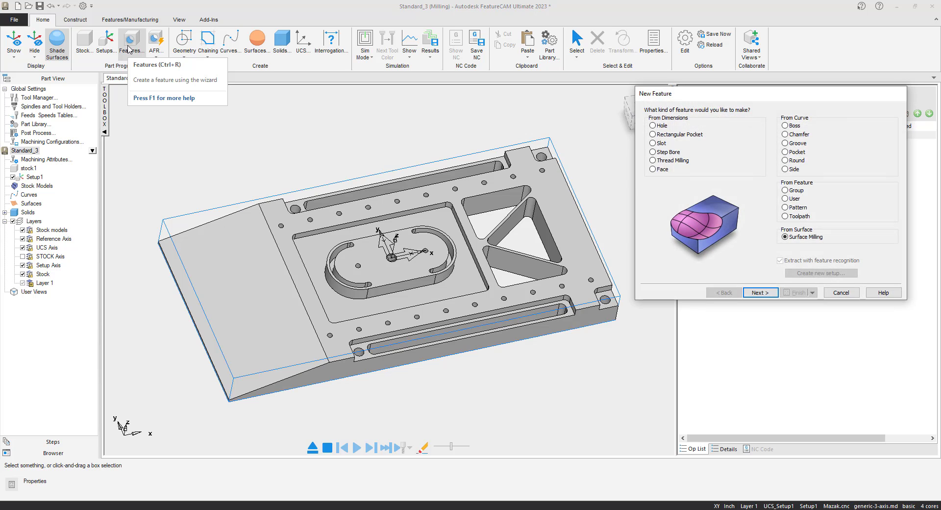
left_click(653, 169)
left_click(779, 261)
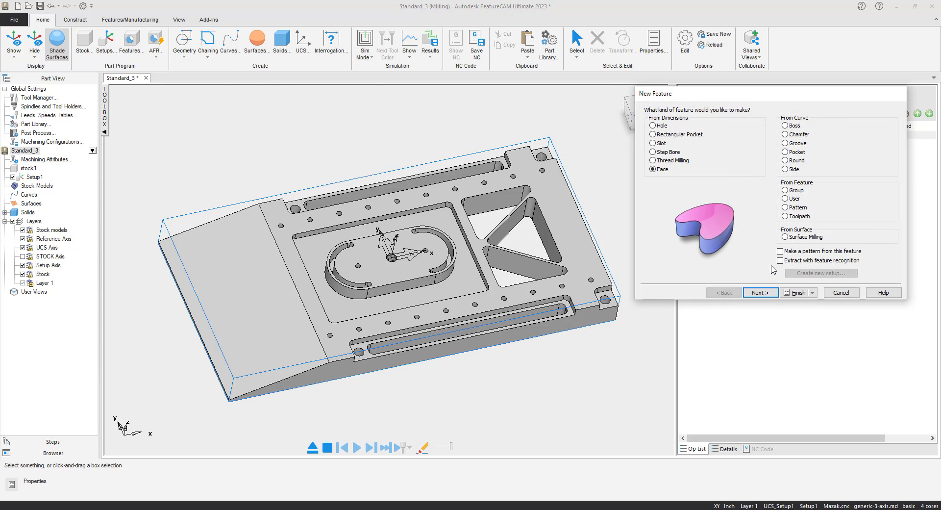
left_click(759, 293)
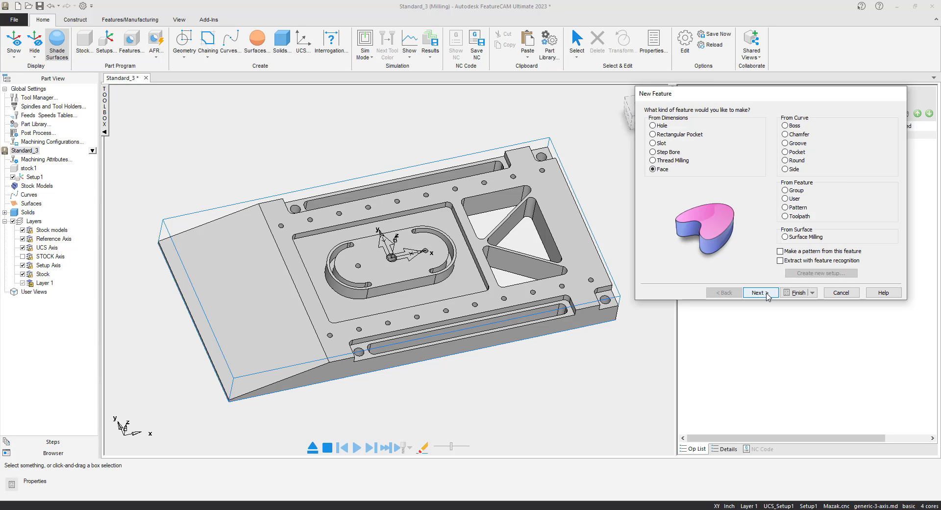
left_click(767, 293)
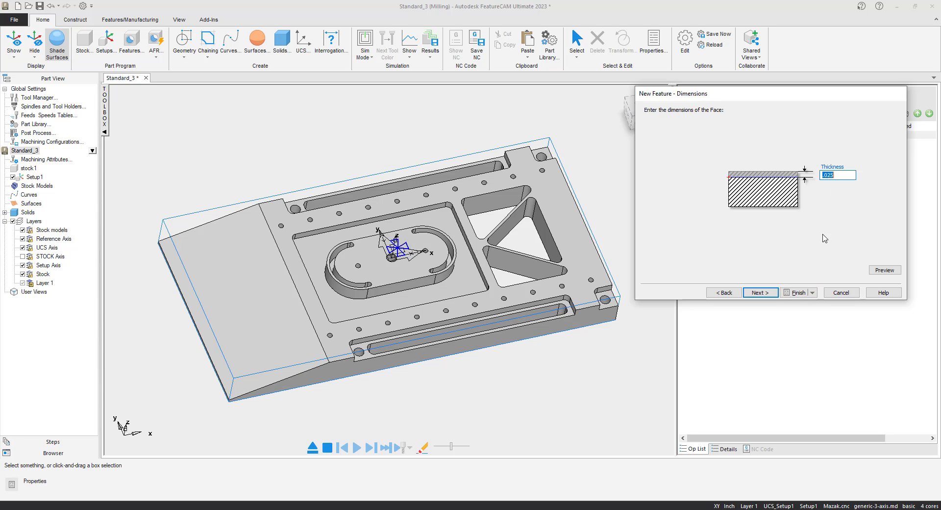
left_click(795, 294)
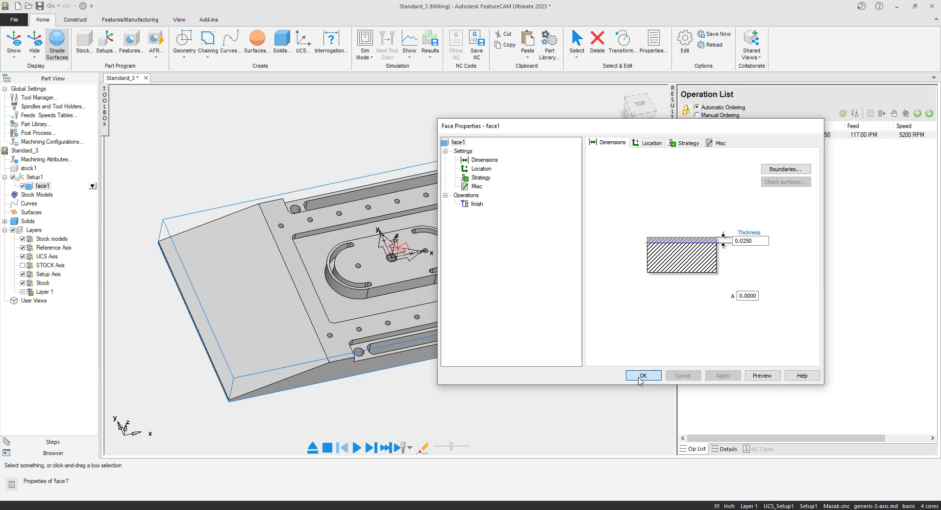
left_click(639, 376)
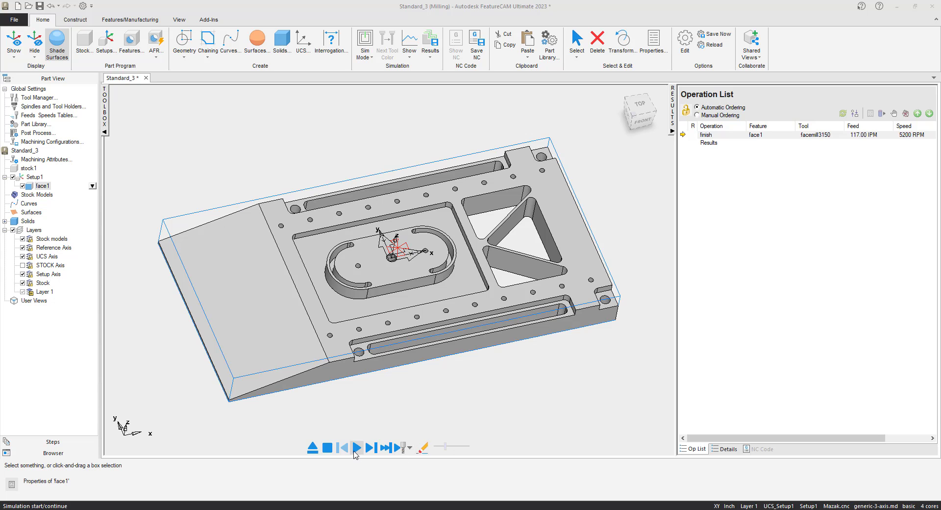
left_click(355, 447)
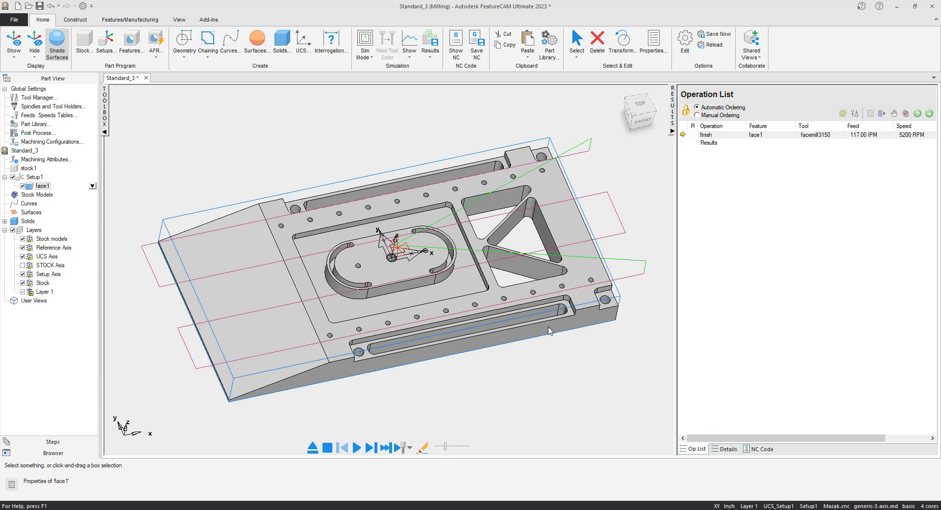
Switch the simulation to 3D mode, run the facing simulation at a reduced playback speed, and clear it from the view
left_click(369, 53)
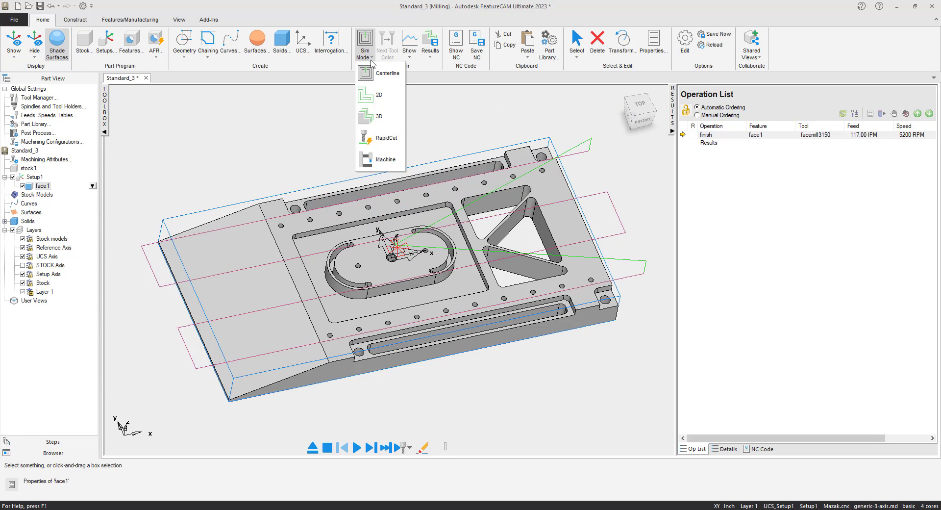
left_click(387, 127)
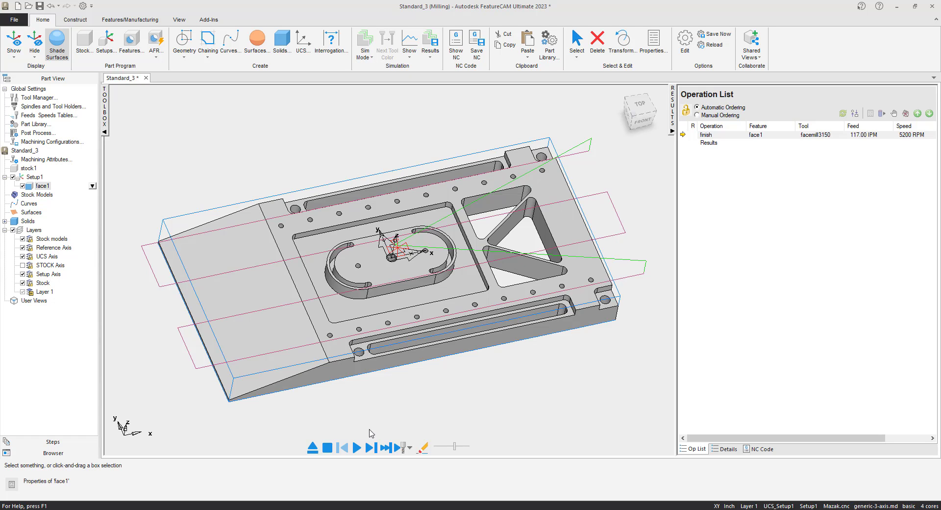
left_click(356, 447)
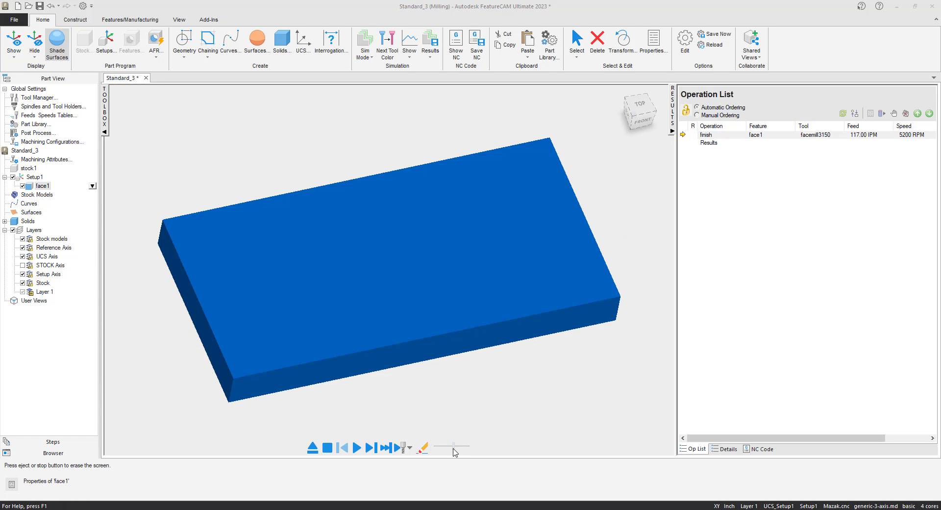
left_click_drag(455, 448, 440, 447)
left_click(357, 447)
left_click(312, 447)
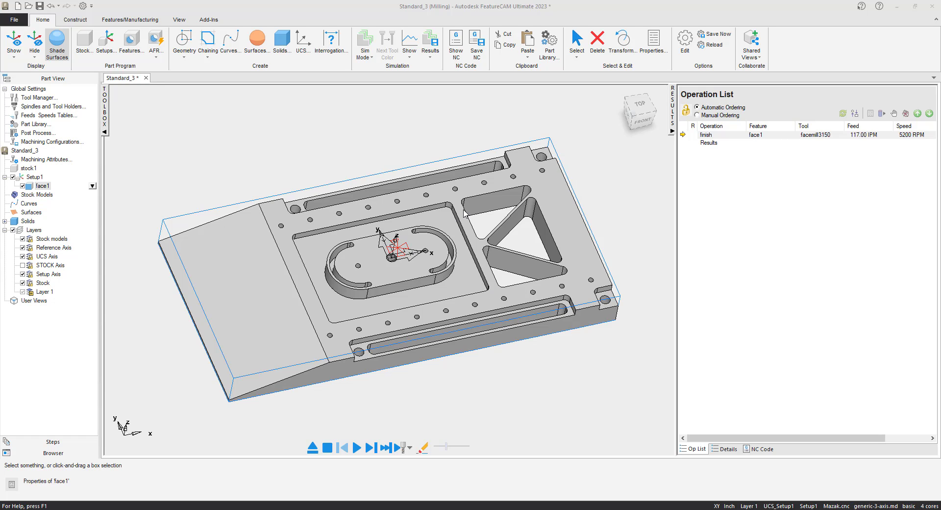
Start a Boss feature with feature recognition, using the horizontal surface method on the top face of the central oval island
left_click(130, 42)
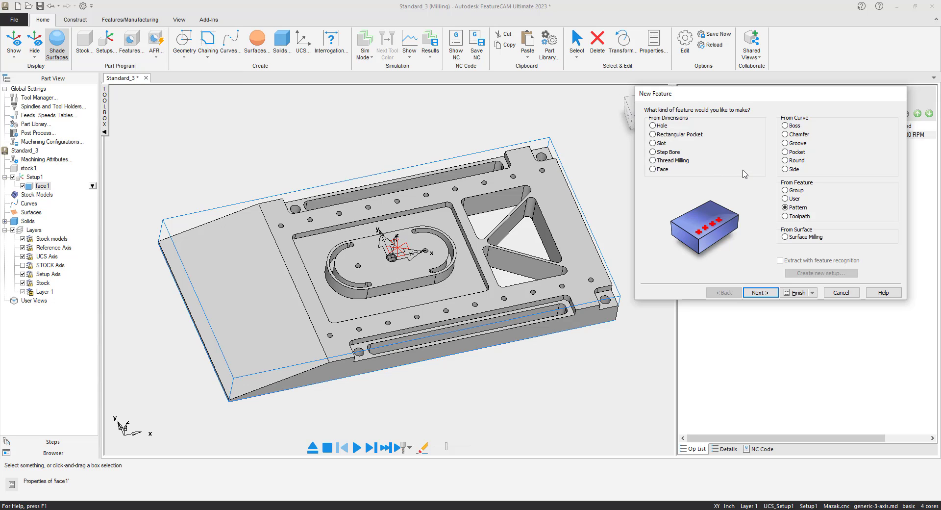
left_click(785, 126)
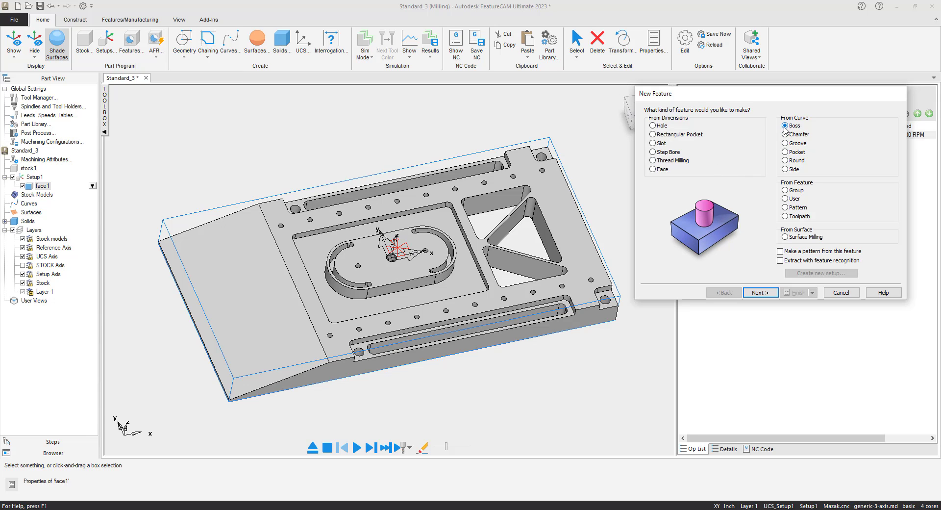
left_click(781, 261)
left_click(760, 293)
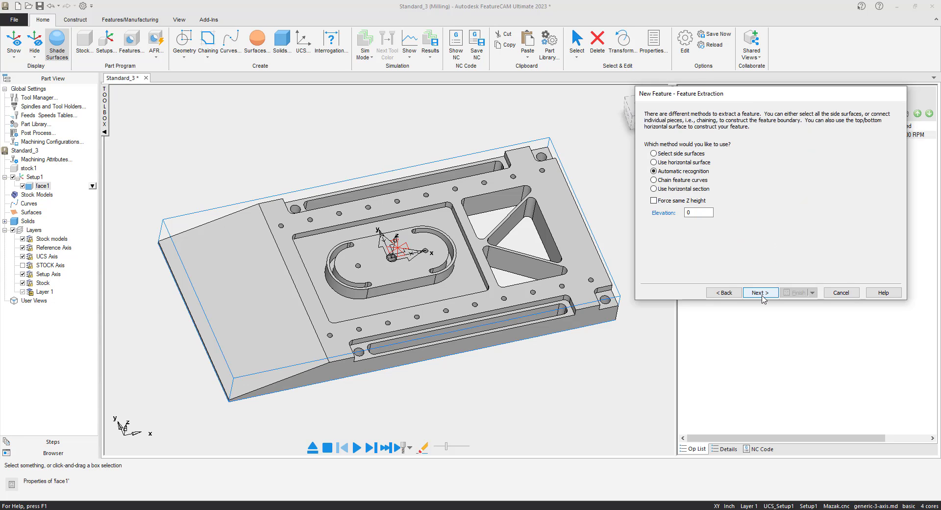
left_click(654, 162)
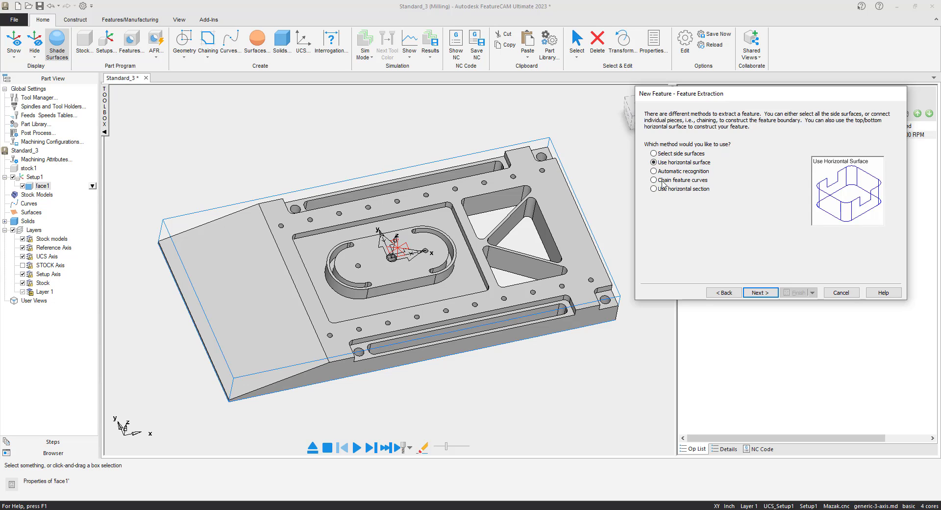
left_click(759, 292)
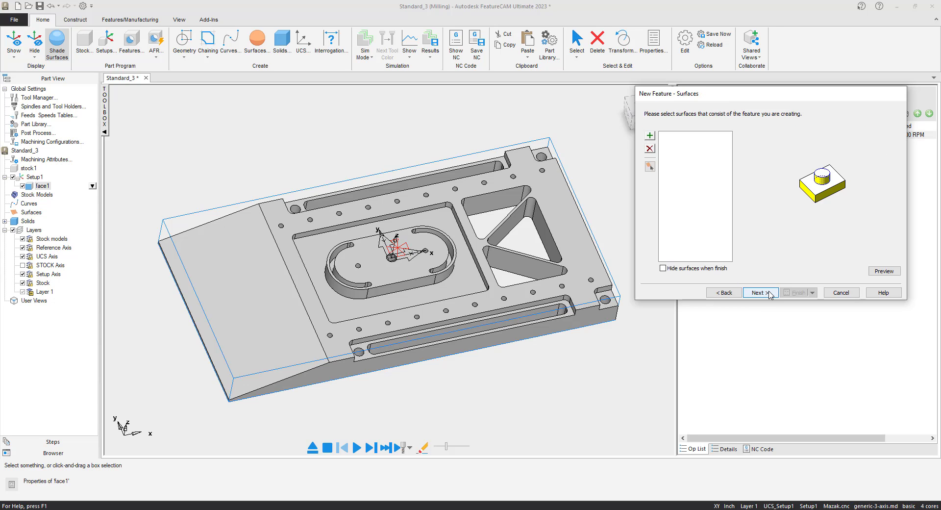
left_click(370, 255)
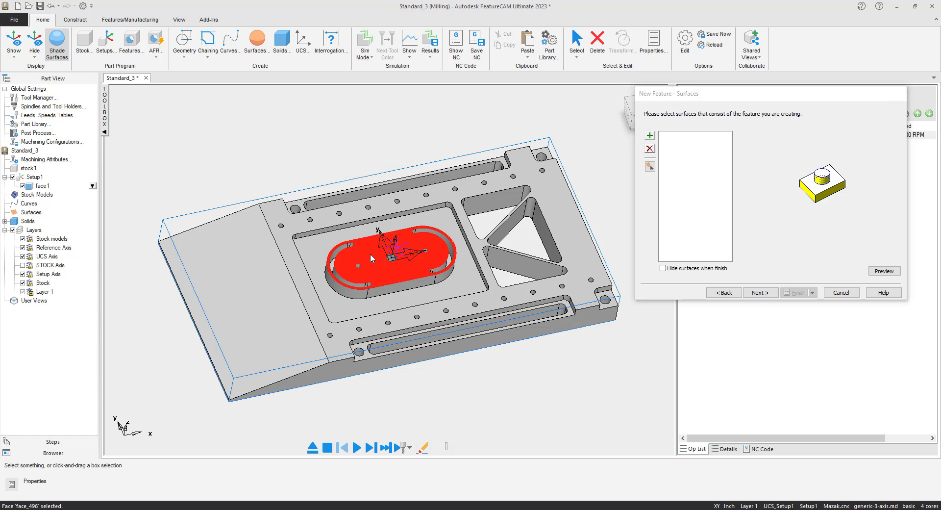
left_click(650, 137)
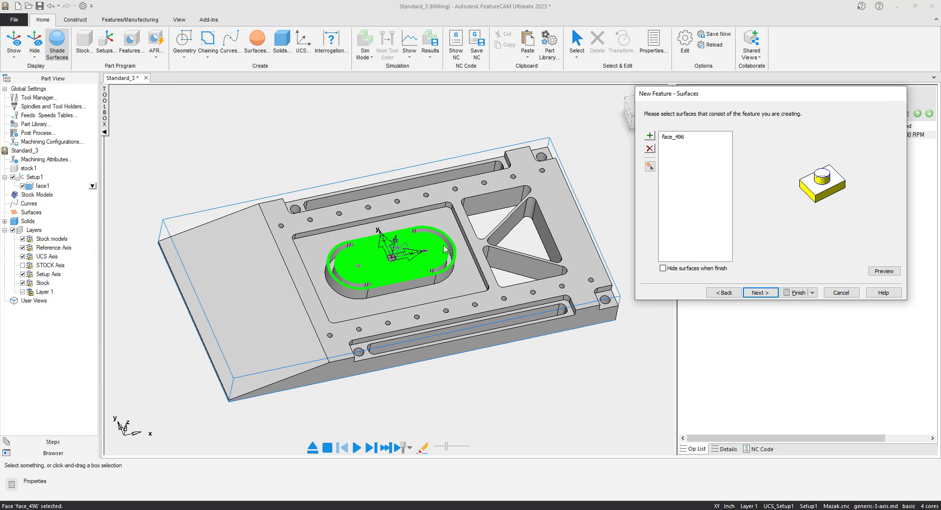
left_click(760, 293)
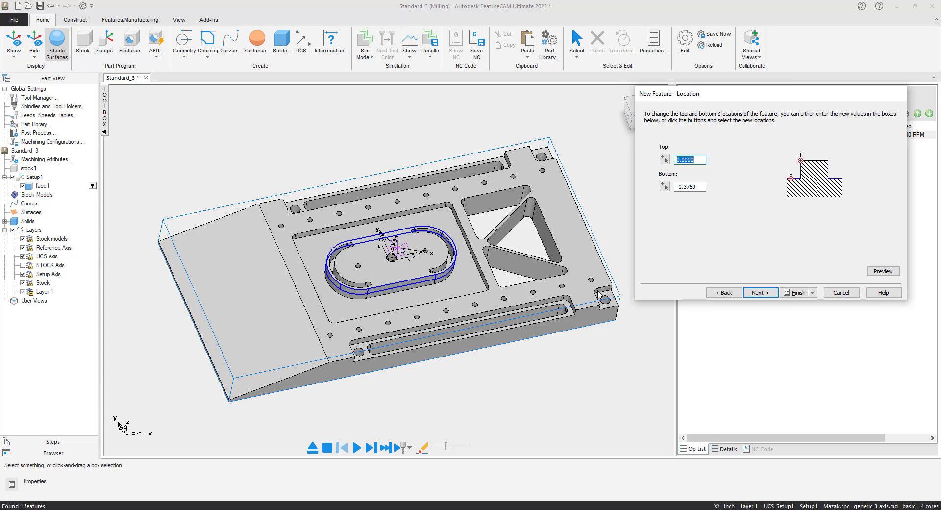
Take the boss's bottom Z location of -0.3750 from the surrounding frame's upper face and finish the boss with its 0.3750 in. height
left_click(665, 186)
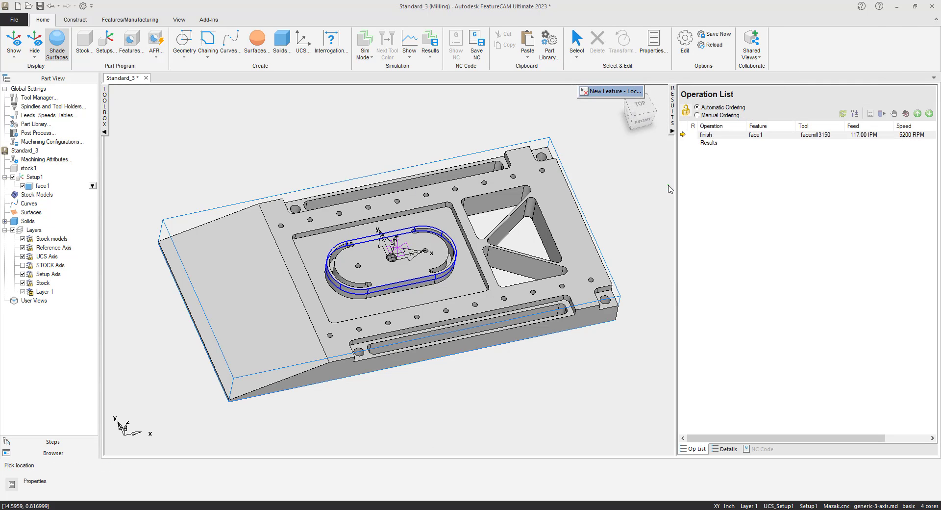
left_click(469, 204)
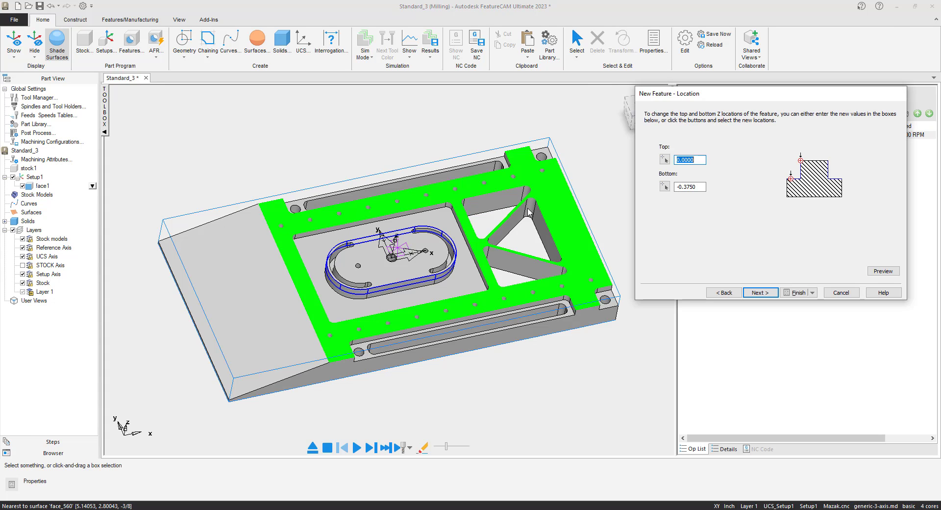
left_click_drag(703, 189, 681, 188)
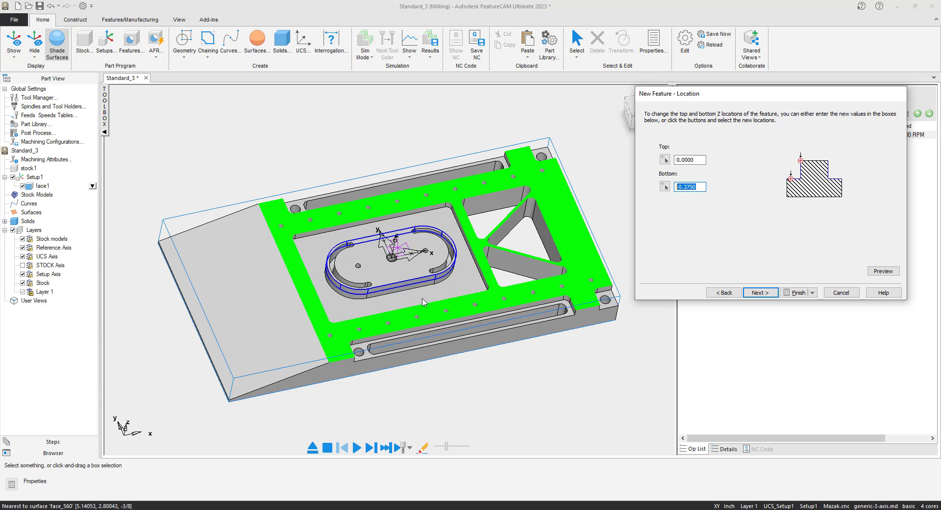
middle_click_drag(415, 294, 403, 262)
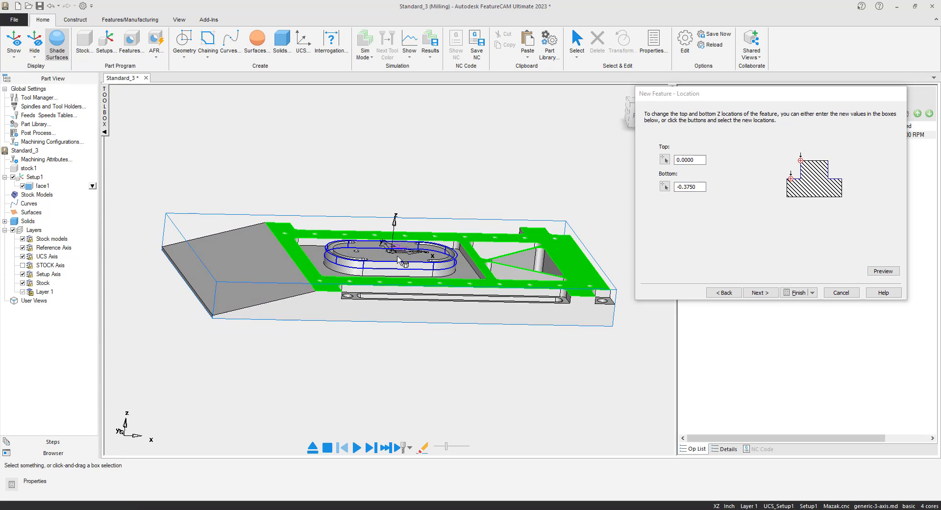
scroll(382, 269, "down", 3)
scroll(382, 269, "up", 4)
scroll(384, 272, "up", 2)
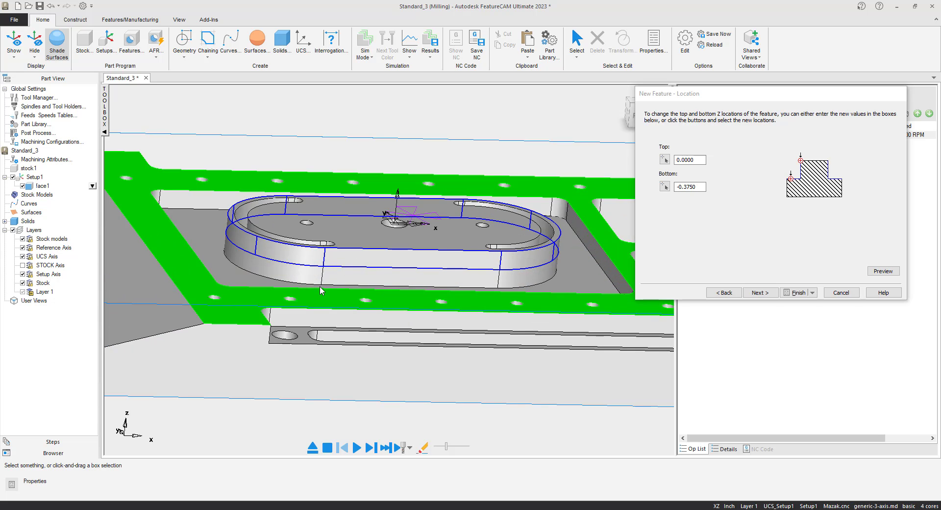
scroll(344, 274, "down", 3)
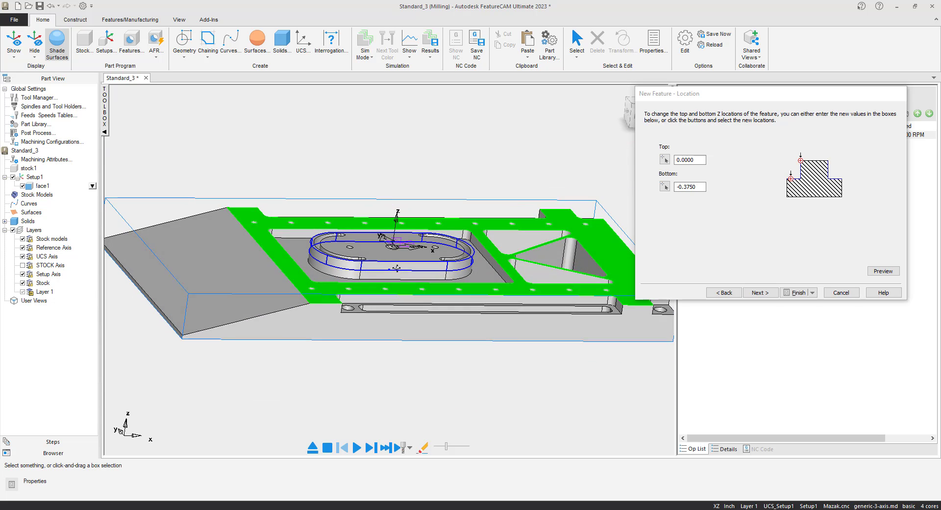
middle_click_drag(397, 268, 395, 288)
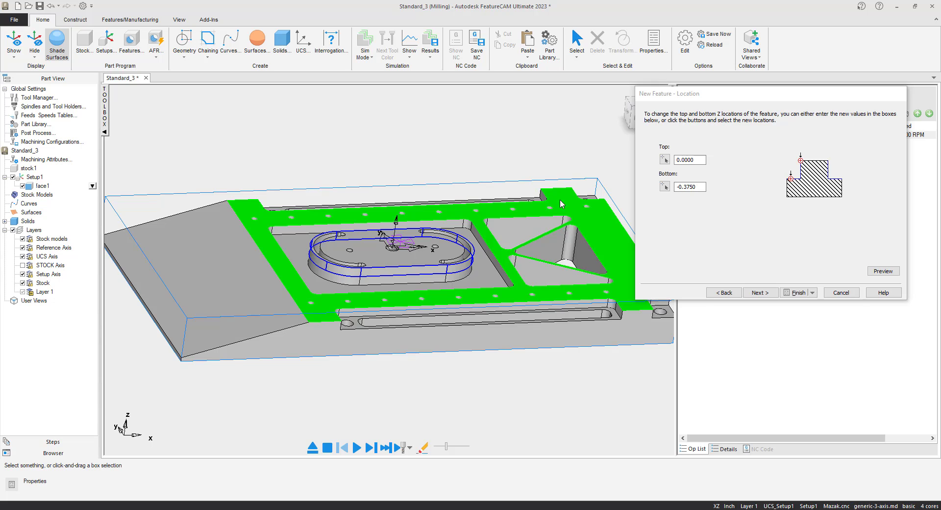
middle_click_drag(560, 205, 532, 189, "shift")
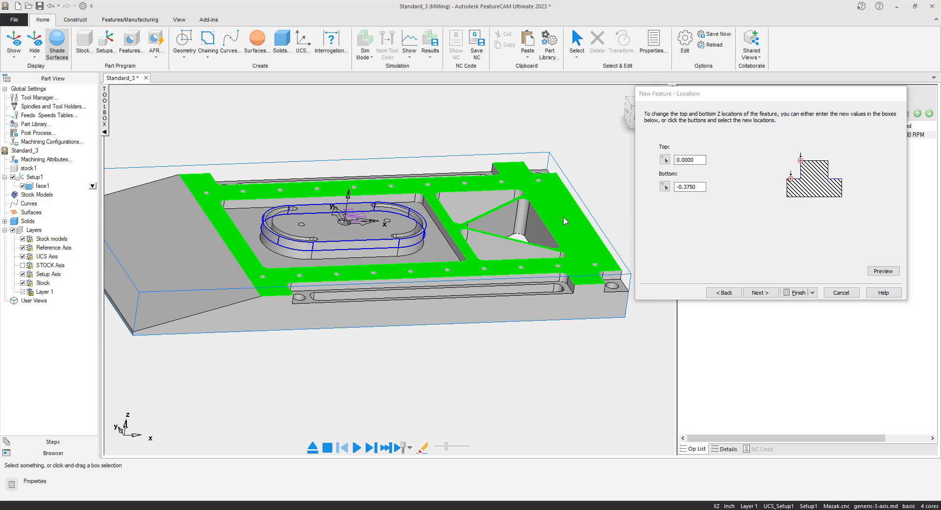
left_click(766, 293)
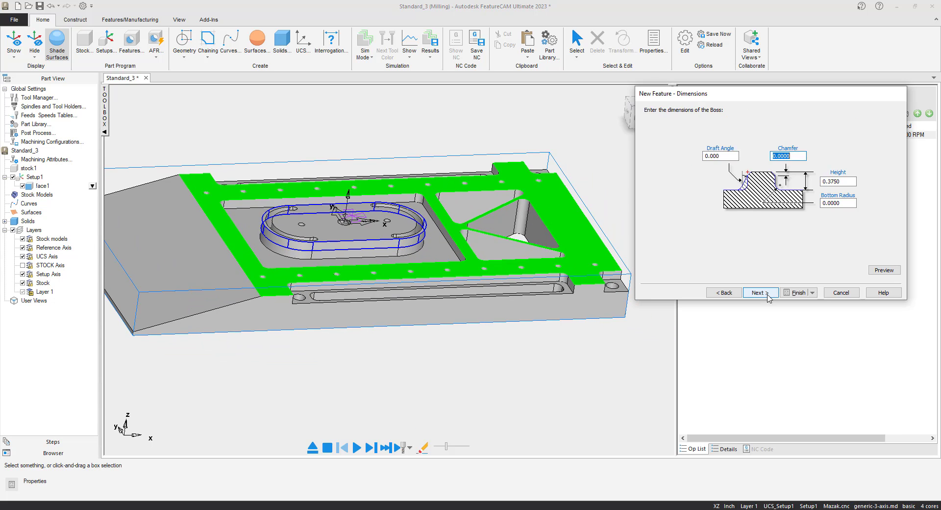
left_click(797, 293)
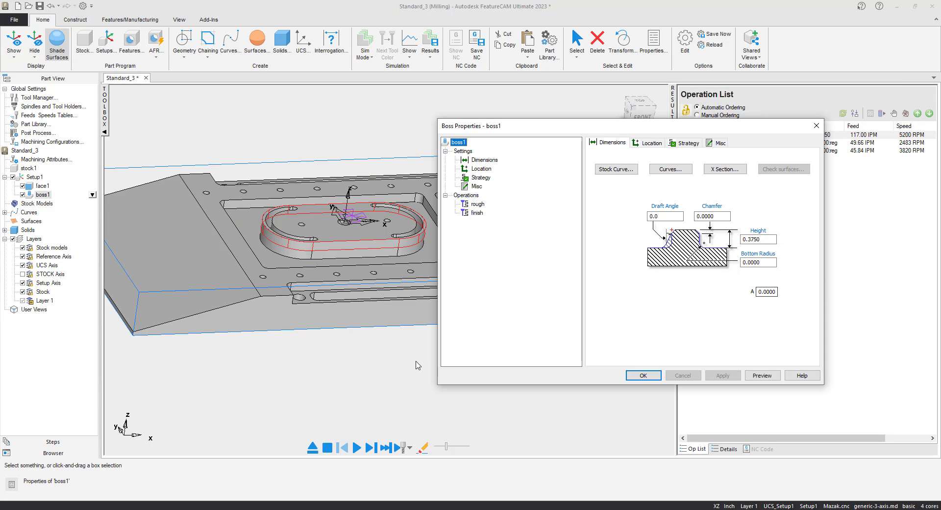
left_click(643, 375)
Run the 3D simulation of the facing and boss operations at an increased playback speed, and clear it from the view
left_click(356, 447)
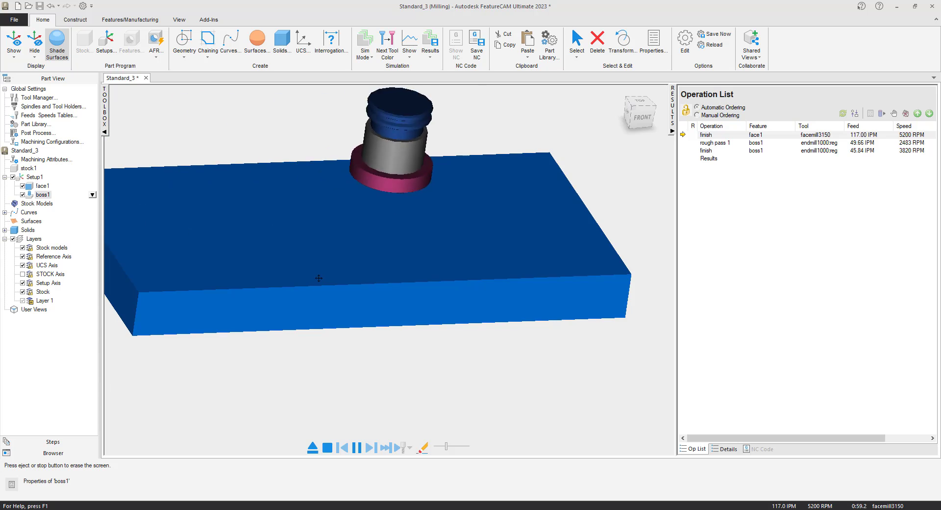
scroll(336, 291, "down", 2)
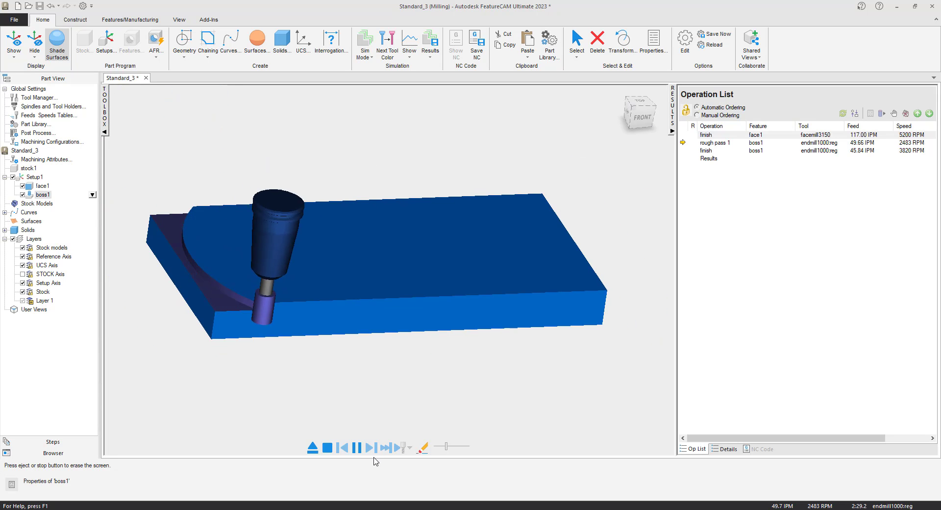
left_click_drag(445, 447, 452, 447)
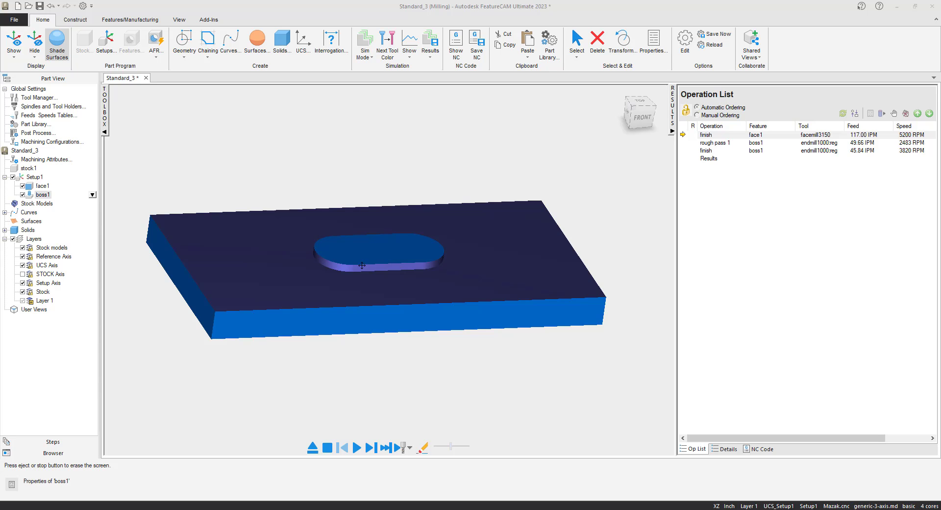
left_click(312, 447)
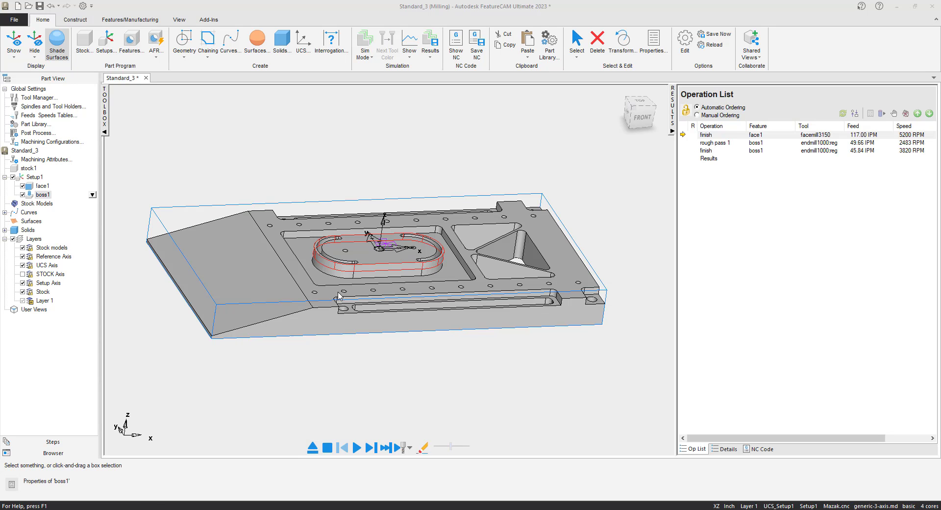
Create Pocket features by automatic recognition, excluding features smaller than 1 in. and selecting all recognized pockets
middle_click_drag(354, 250, 338, 281)
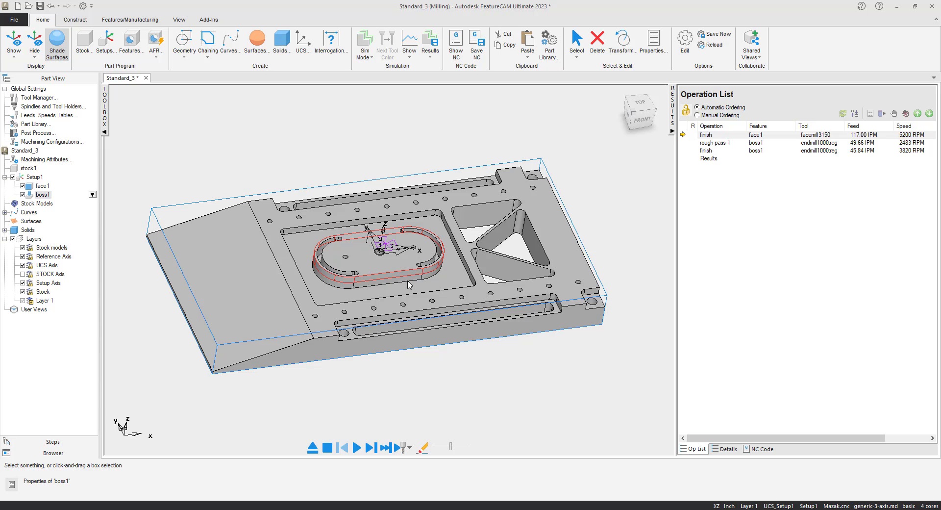
scroll(410, 283, "up", 2)
scroll(452, 277, "up", 2)
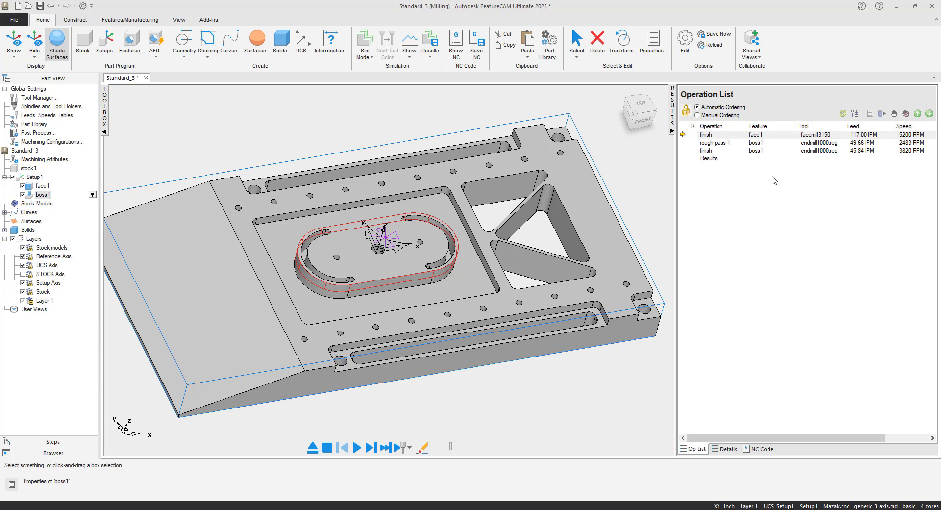
left_click(131, 43)
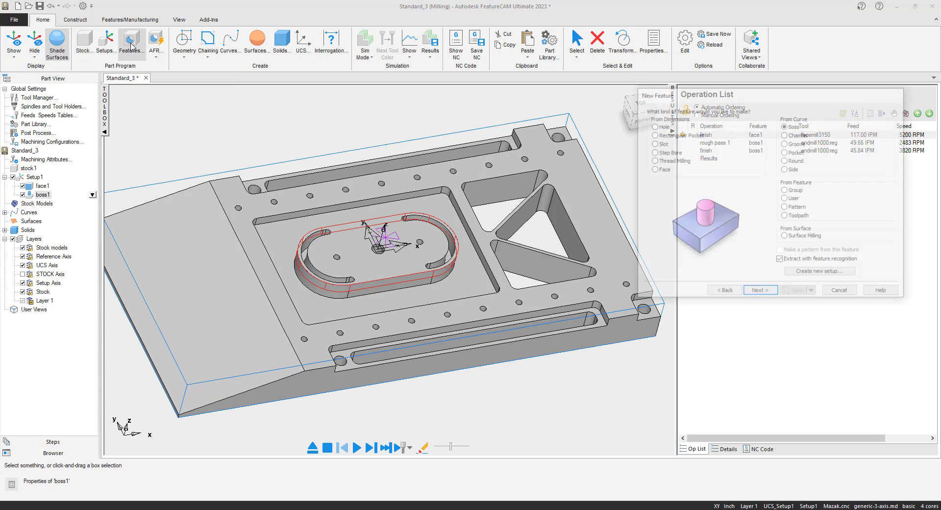
left_click(785, 153)
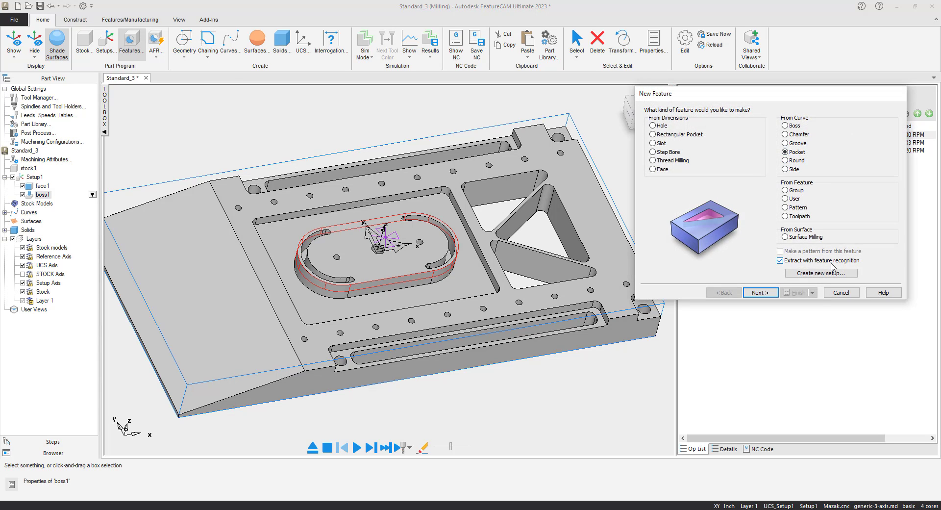
left_click(761, 293)
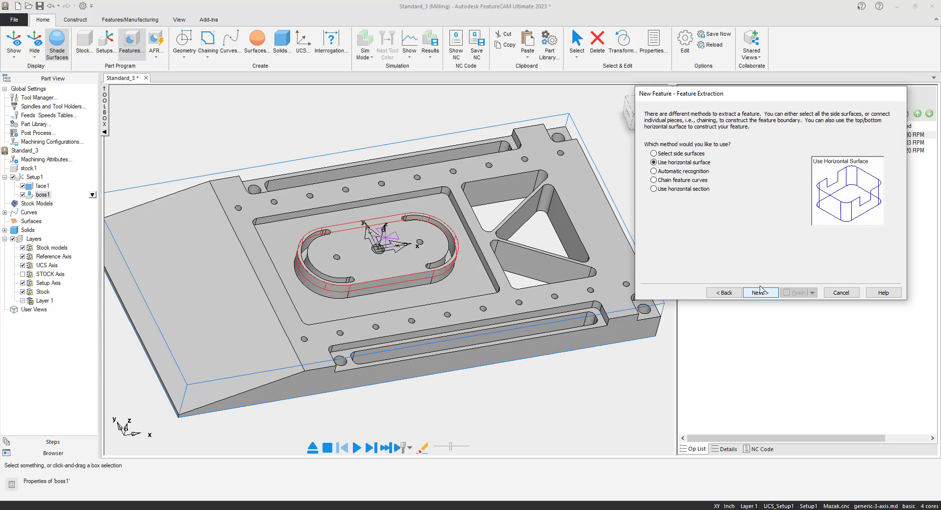
left_click(655, 172)
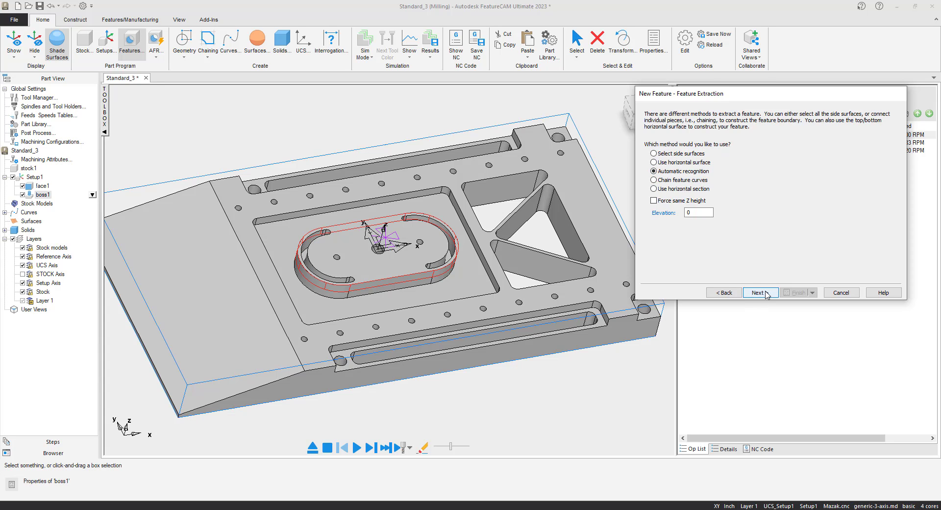
left_click(766, 293)
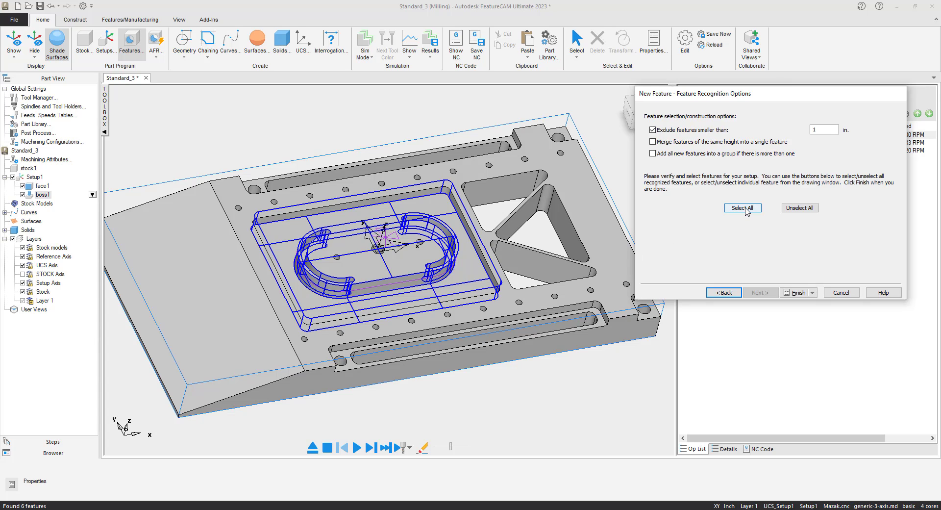
left_click(744, 208)
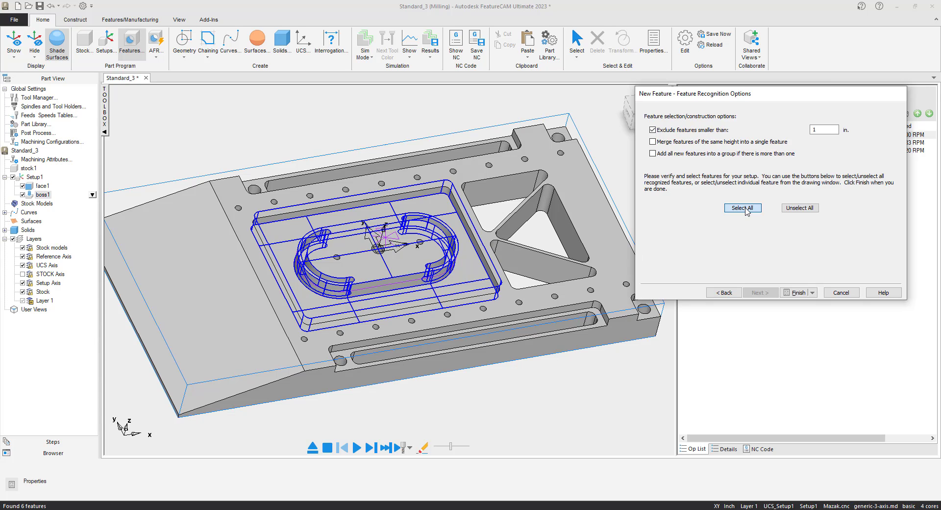
left_click(795, 292)
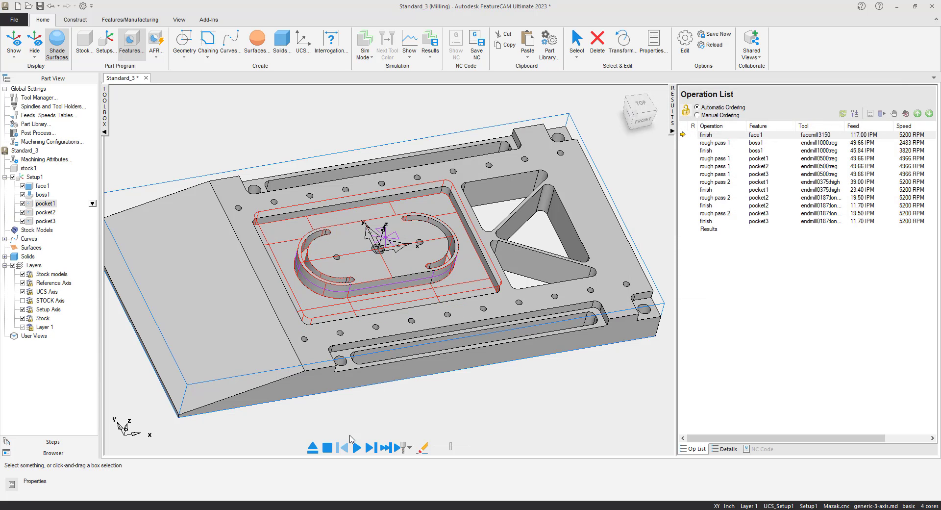
Run the 3D simulation of the facing, boss and pocket operations, and clear it from the view
left_click(356, 447)
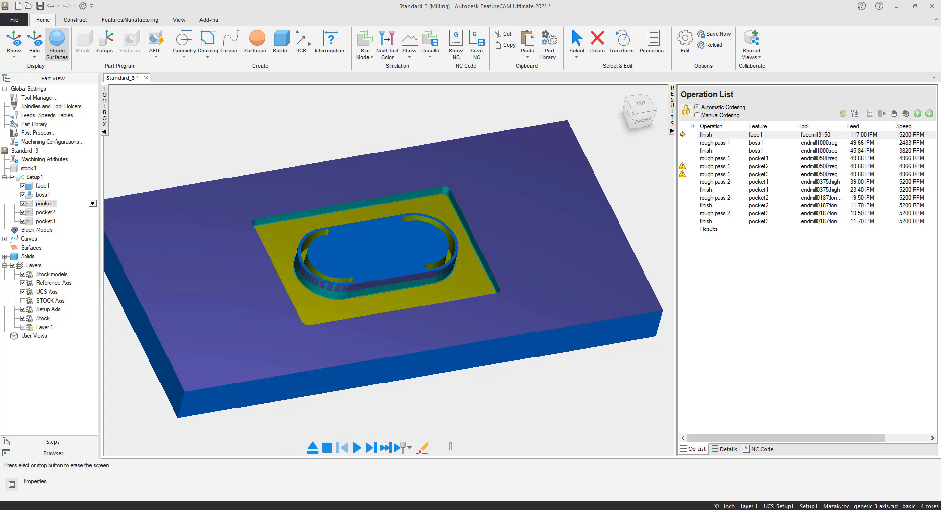
left_click(312, 447)
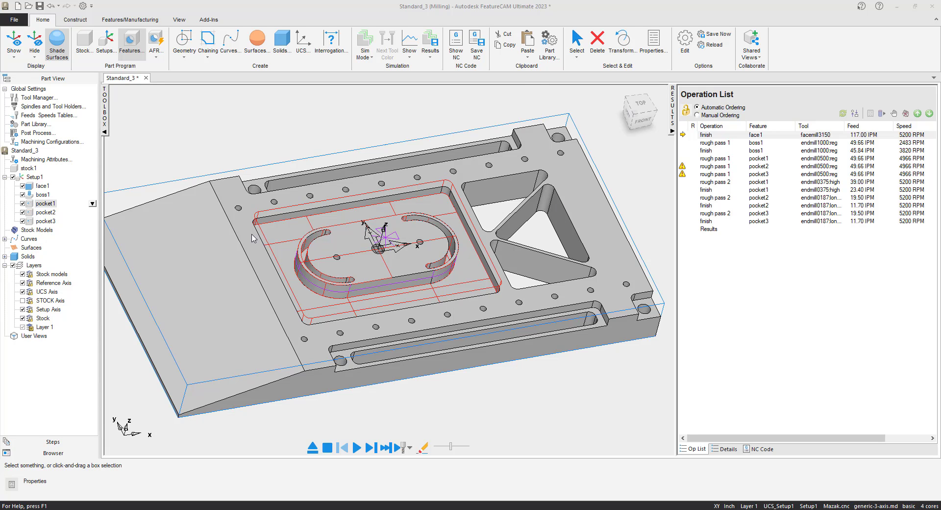
scroll(300, 264, "down", 2)
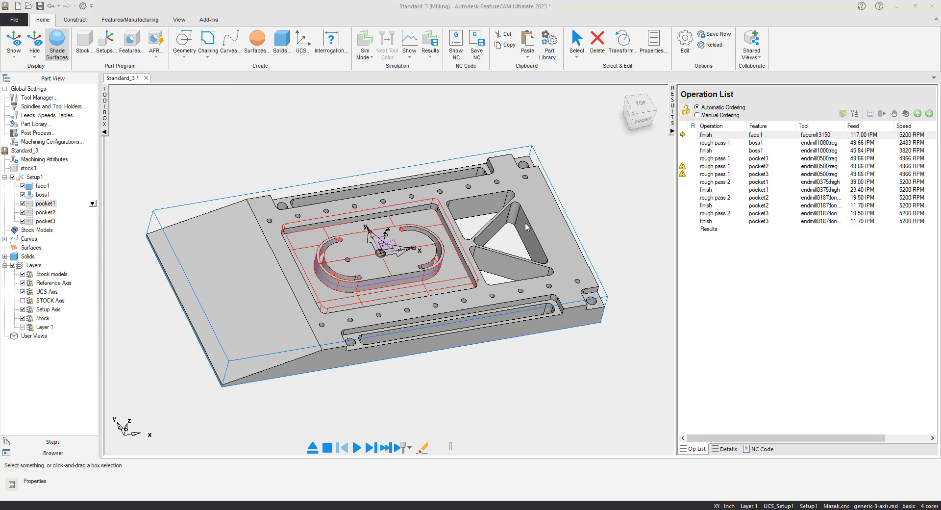
Start a Side feature with feature recognition, using the method that selects side surfaces
left_click(130, 42)
left_click(785, 169)
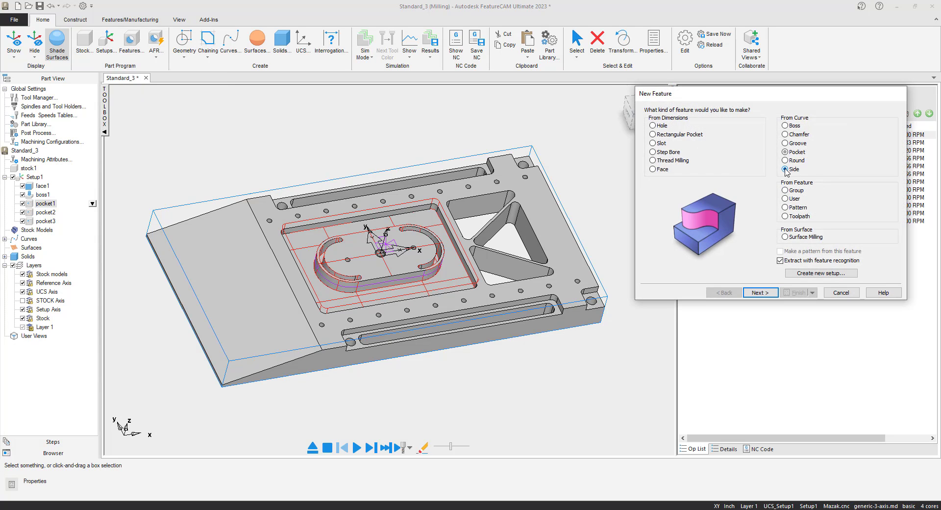
left_click(759, 292)
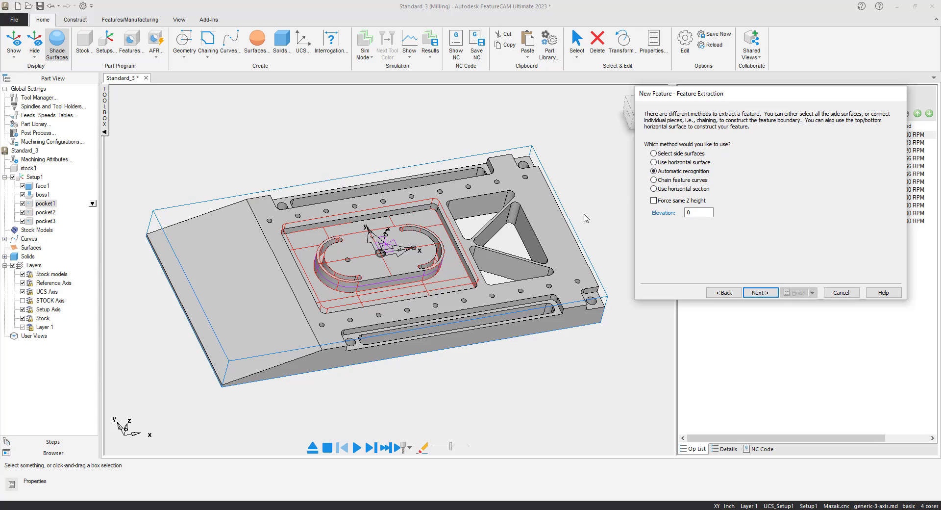
left_click(654, 154)
left_click(761, 293)
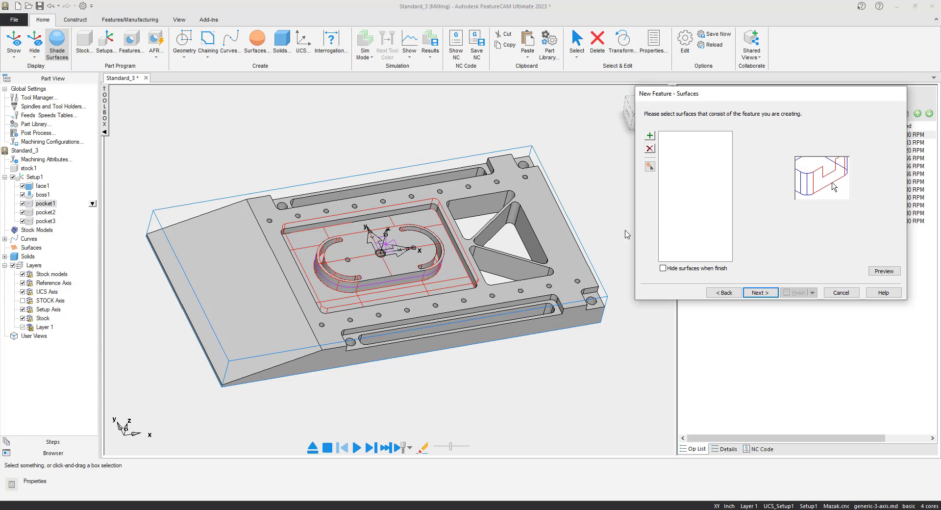
Select the first wall and corner faces of the three triangular through cutouts, beginning with those nearest the central pocket
scroll(539, 254, "up", 2)
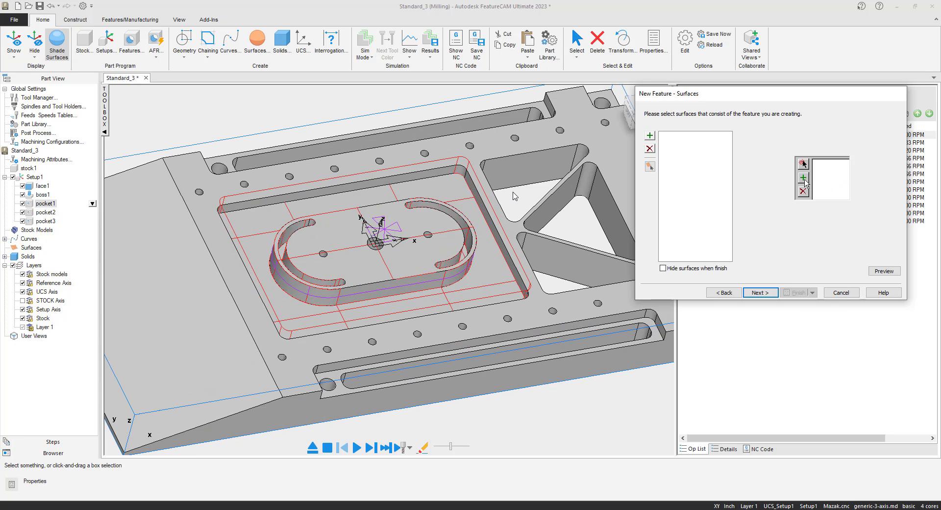
middle_click_drag(517, 193, 415, 193)
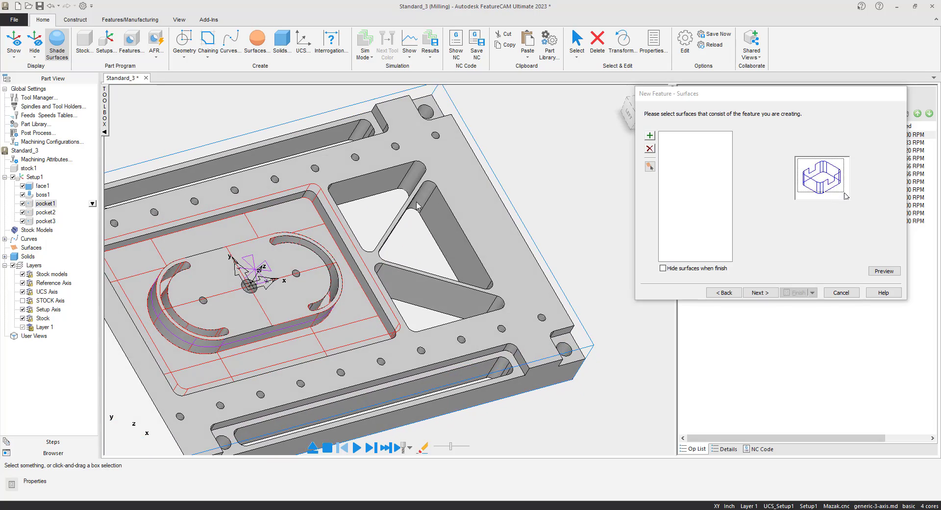
left_click(387, 183)
middle_click_drag(420, 234, 387, 181)
left_click(368, 157)
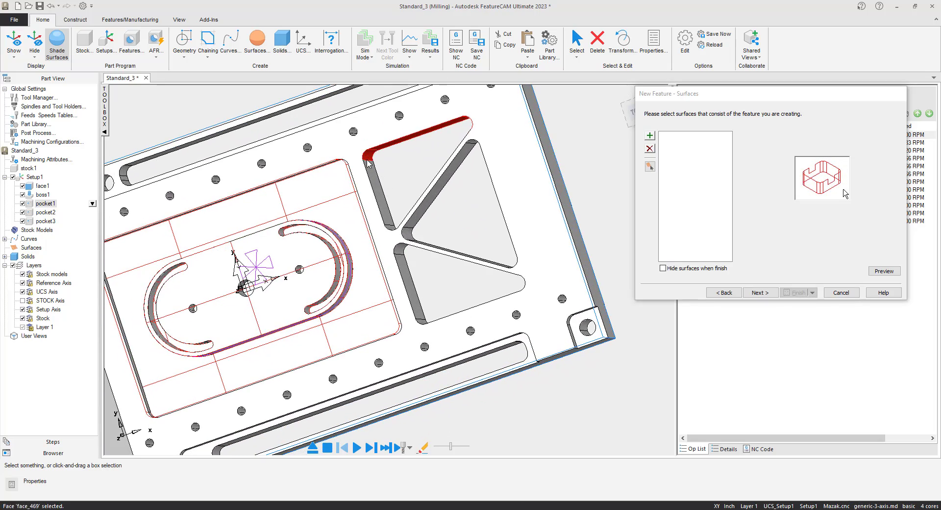
left_click(372, 186)
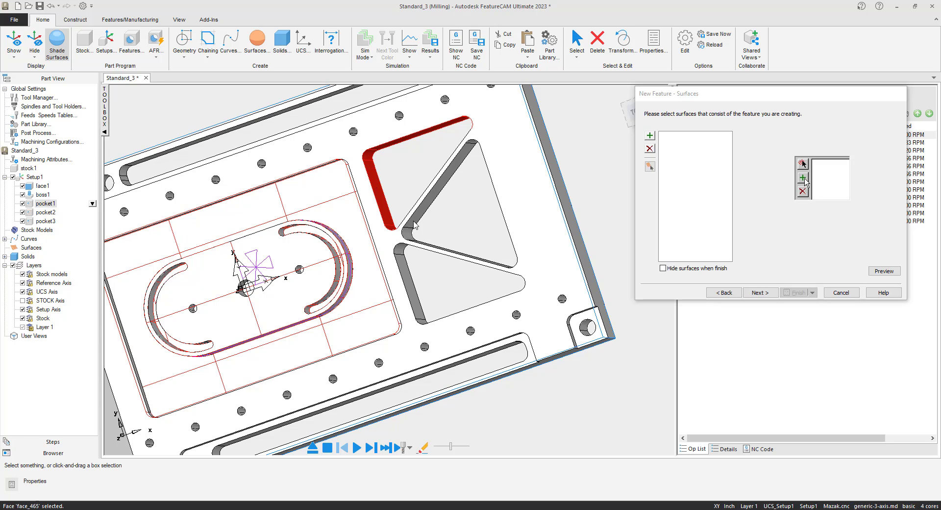
left_click(414, 223)
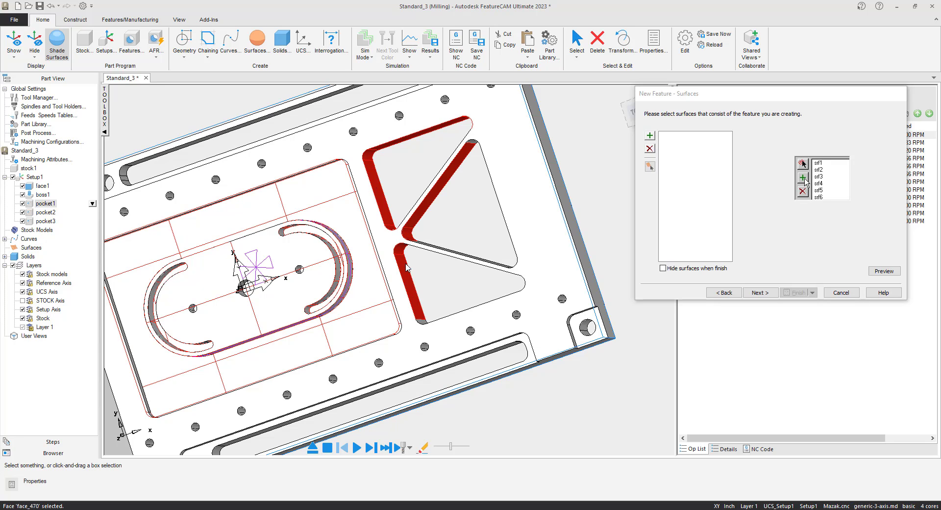
Select the remaining wall and corner faces of the three triangular cutouts and add all selected faces to the feature's surfaces
mouse_move(401, 265)
middle_mouse_down()
mouse_move(454, 245)
mouse_move(401, 198)
middle_mouse_up()
left_click(401, 198)
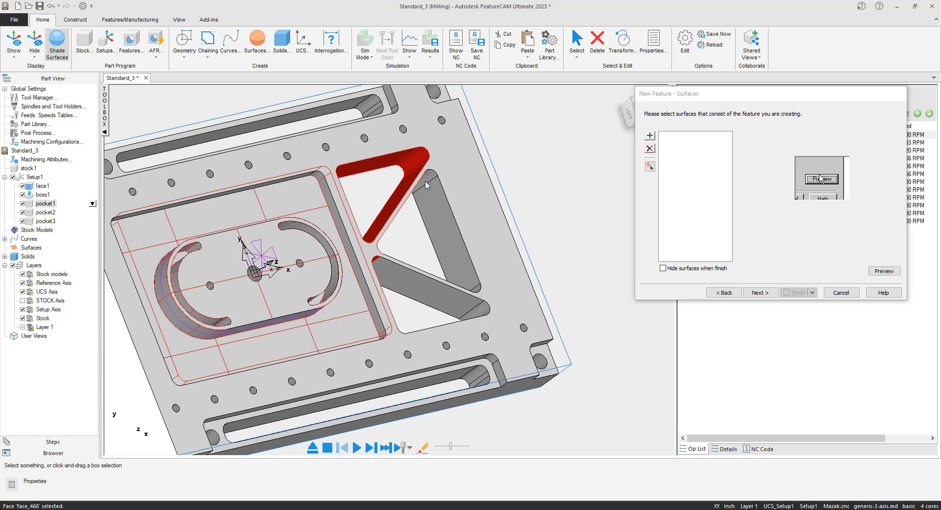
left_click(425, 186)
left_click(425, 286)
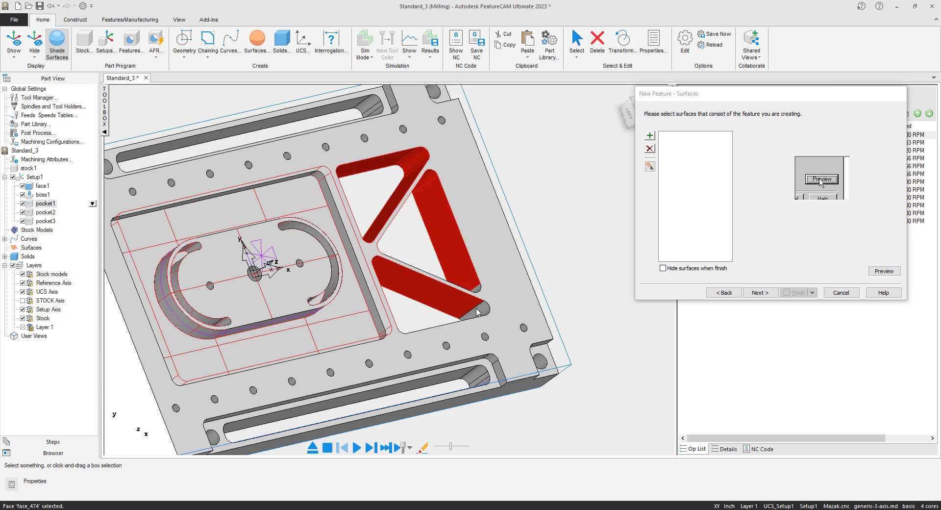
middle_click_drag(442, 259, 471, 189)
left_click(422, 242)
left_click(454, 277)
left_click(435, 288)
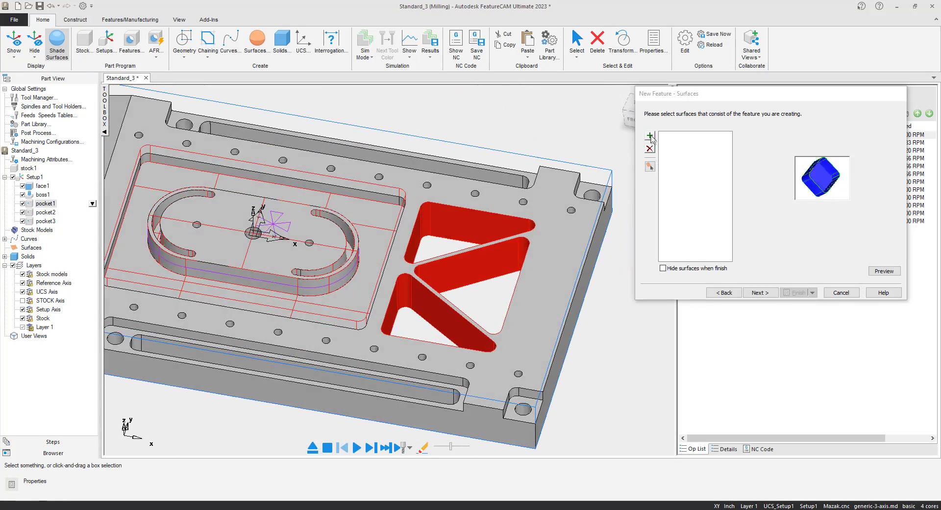
left_click(650, 137)
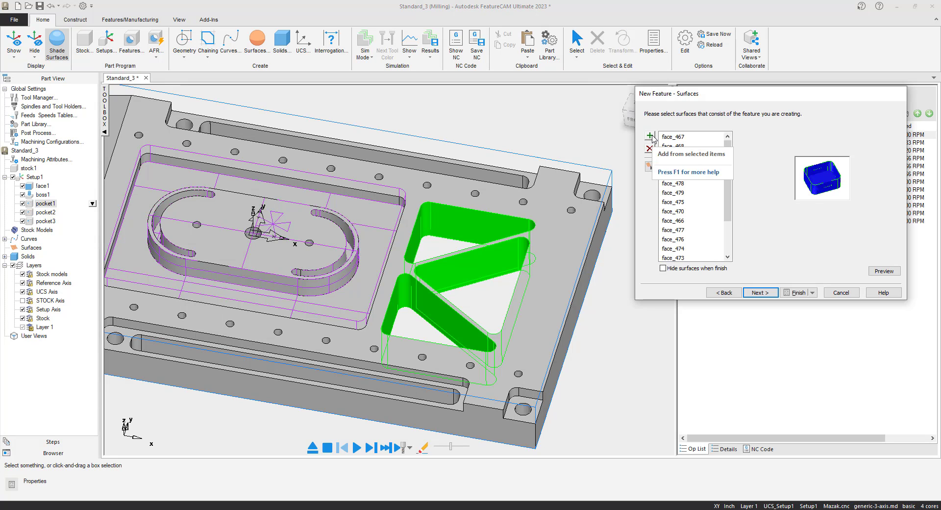
Finish the triangular cutouts' side feature with the Normal machining side for all three curves, and accept its properties
middle_click_drag(444, 286, 426, 252, "shift")
left_click(760, 293)
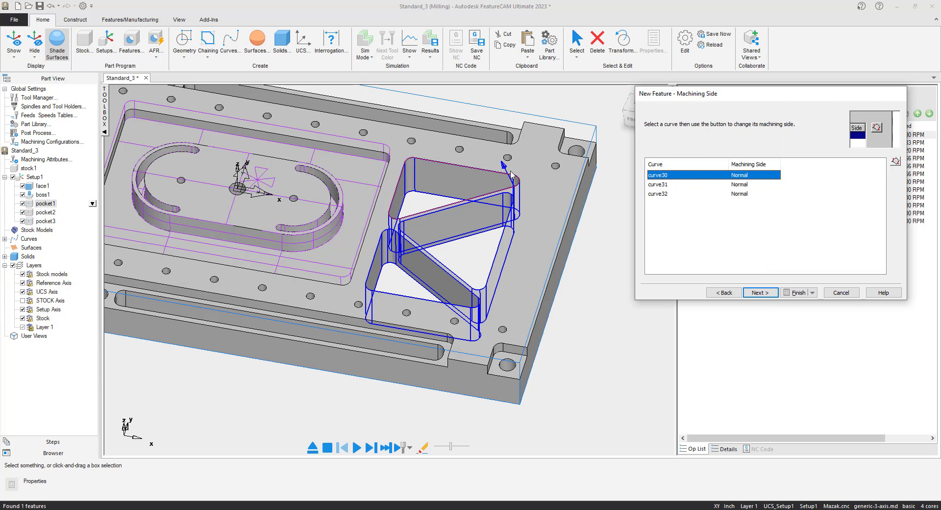
left_click(797, 292)
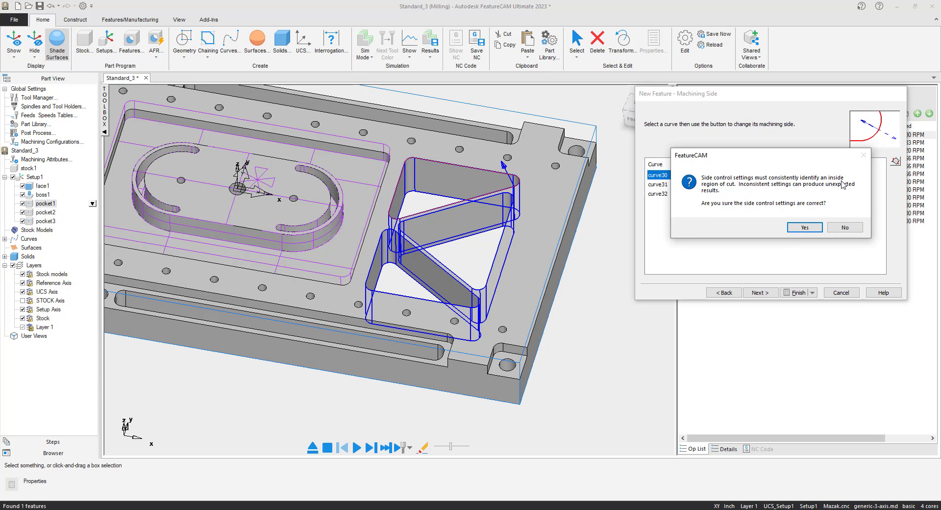
left_click(808, 227)
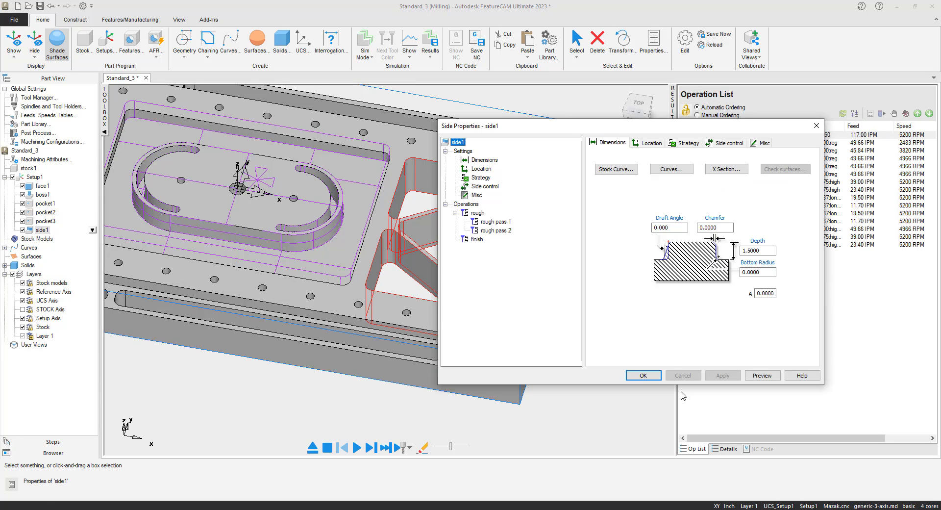
left_click(643, 375)
Run the 3D simulation including the triangular cutouts' side operations, and clear it from the view
left_click(357, 447)
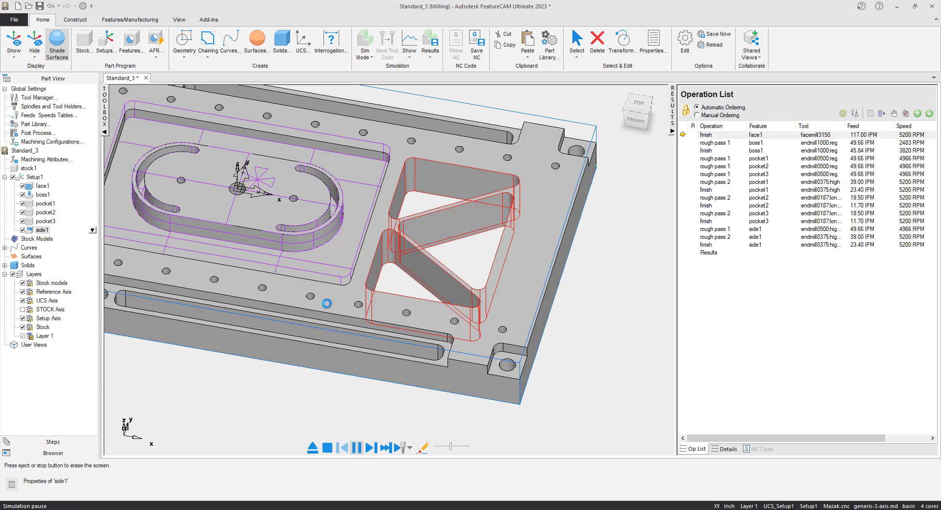
scroll(327, 304, "down", 2)
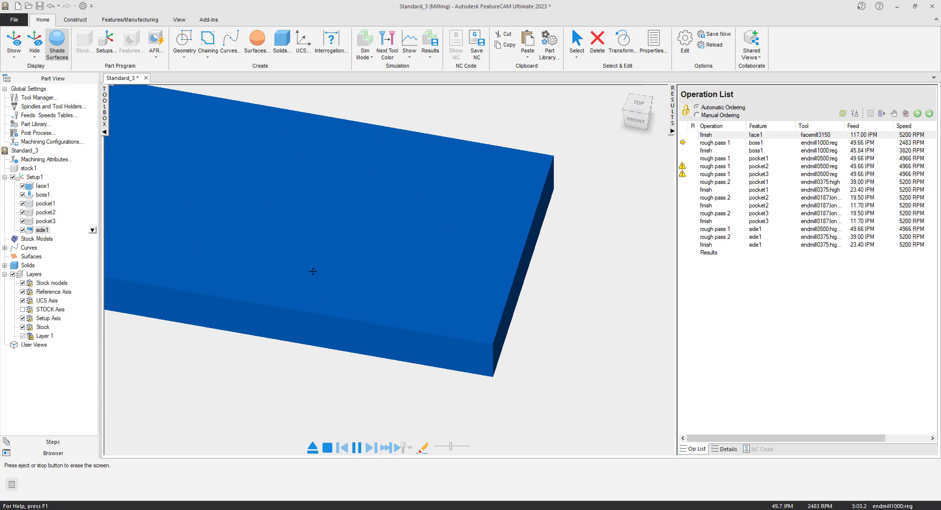
middle_click_drag(290, 228, 330, 246)
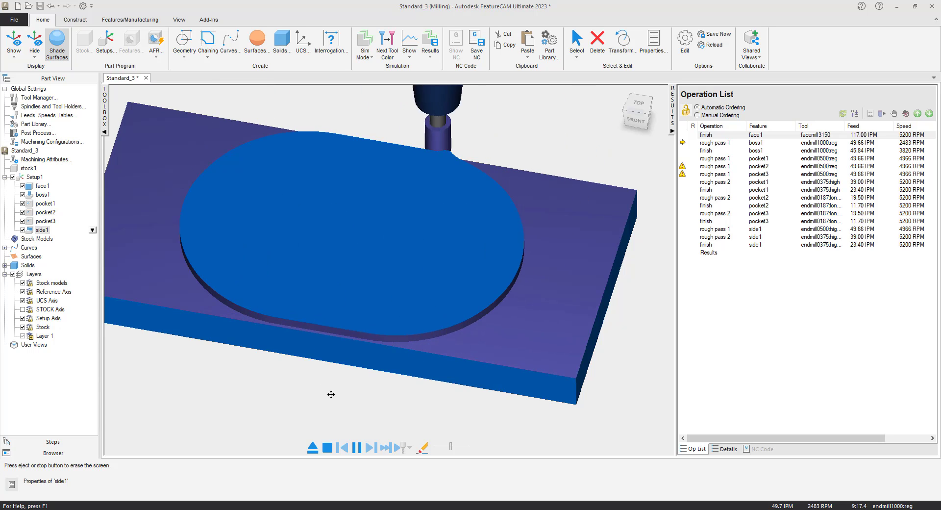
left_click_drag(451, 447, 451, 447)
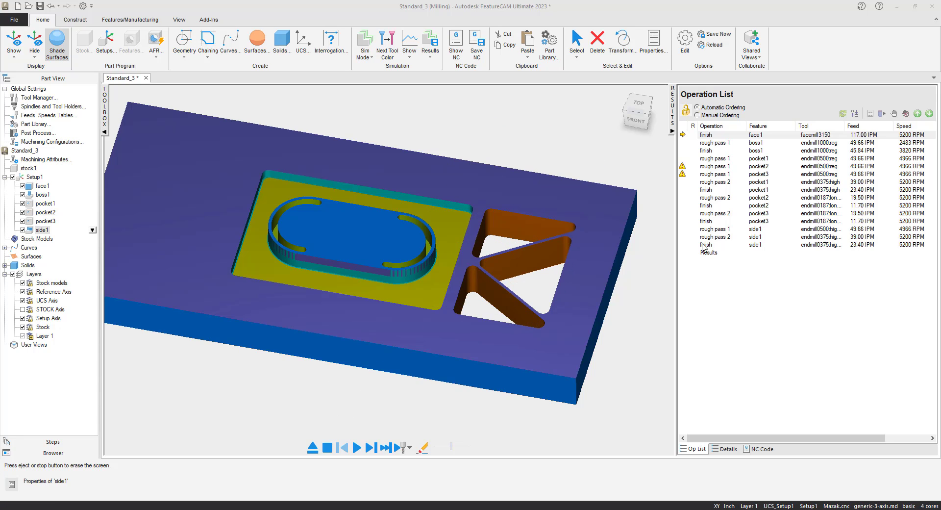
left_click(313, 447)
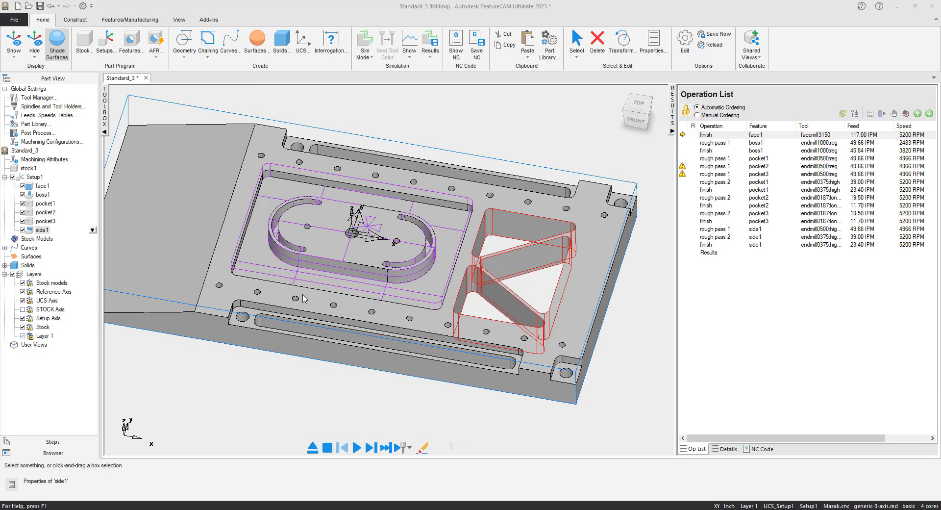
Start another Side feature with feature recognition, using the automatic recognition method
left_click(130, 40)
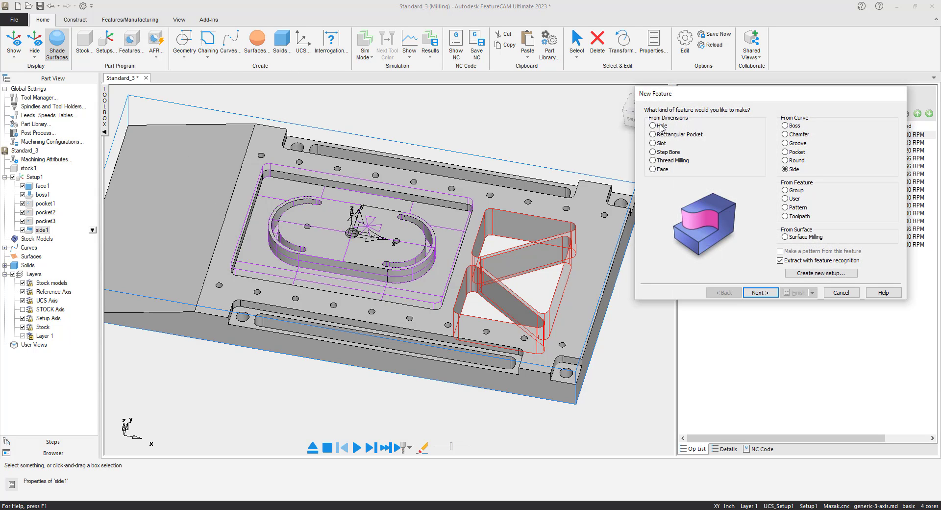
left_click(765, 294)
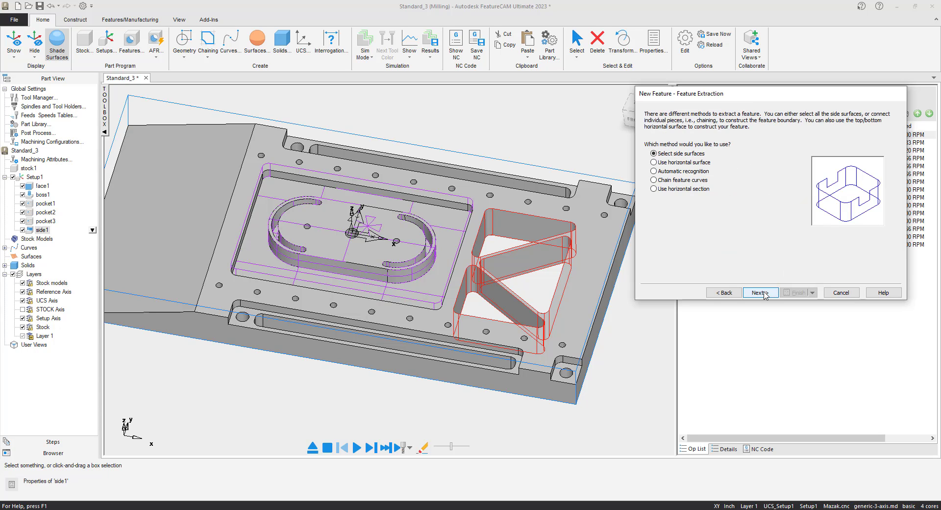
left_click(654, 171)
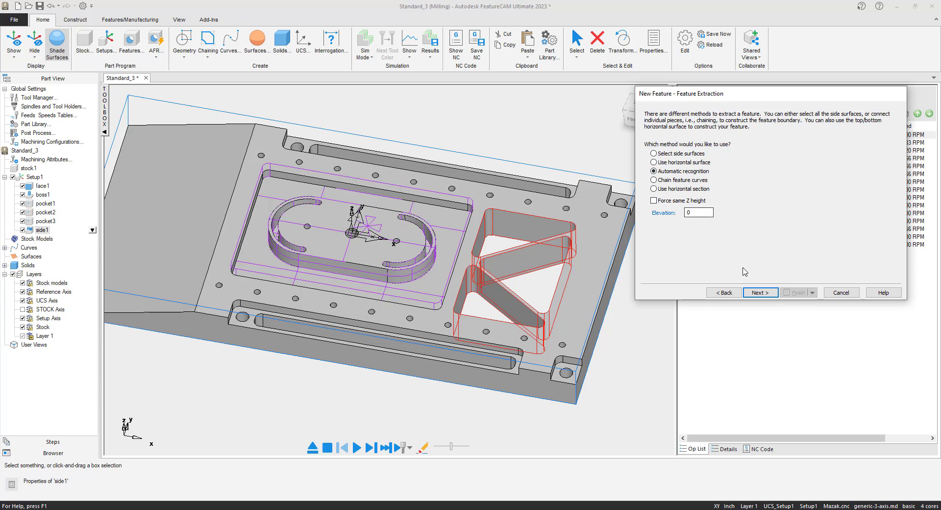
left_click(761, 292)
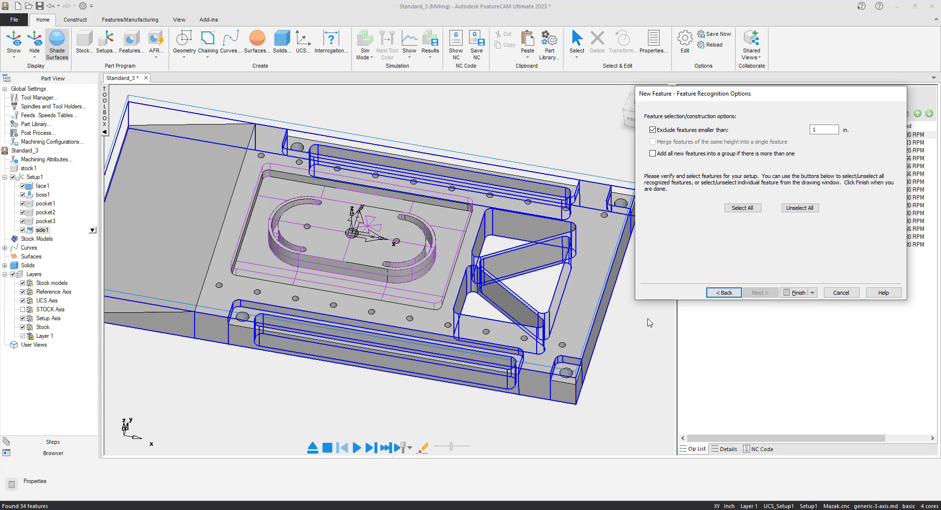
Select the two long open recesses along the part's edges and the two corner notches, and finish them as side features
left_click(420, 335)
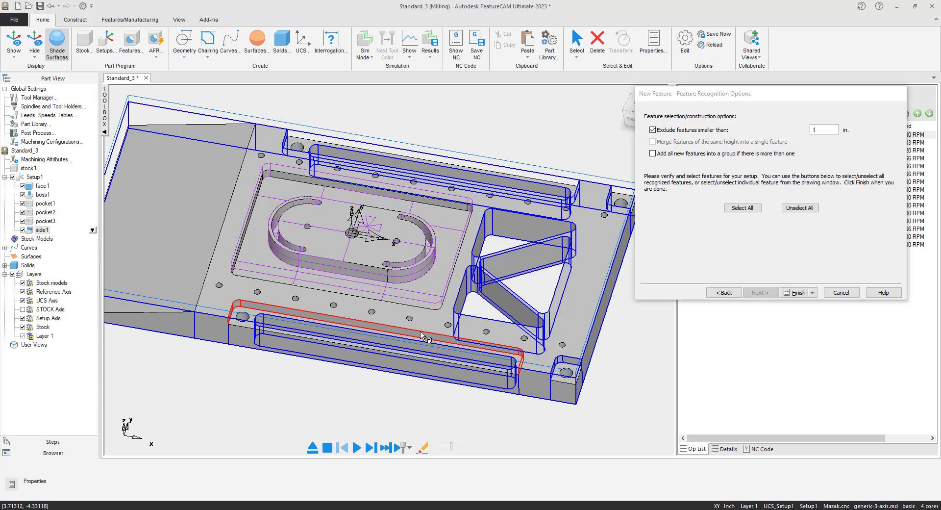
left_click(568, 363)
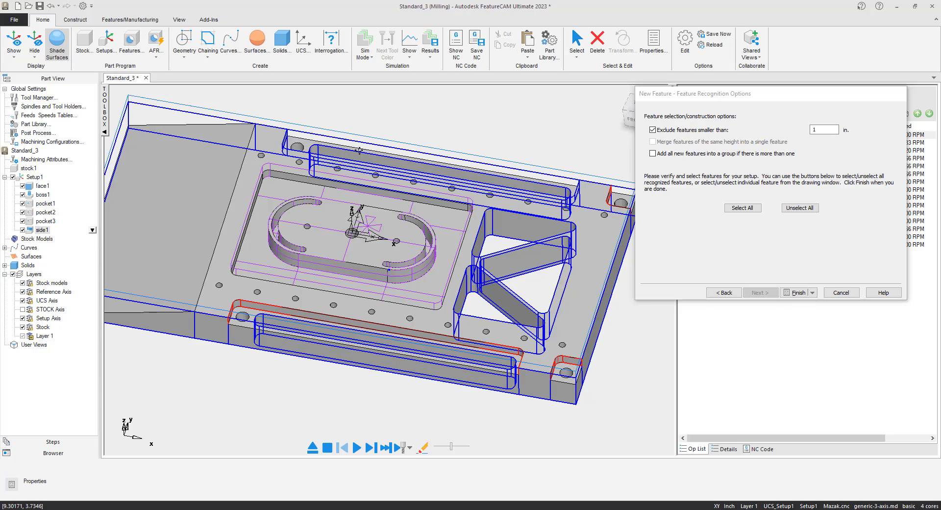
middle_click_drag(359, 150, 222, 355)
left_click(581, 280)
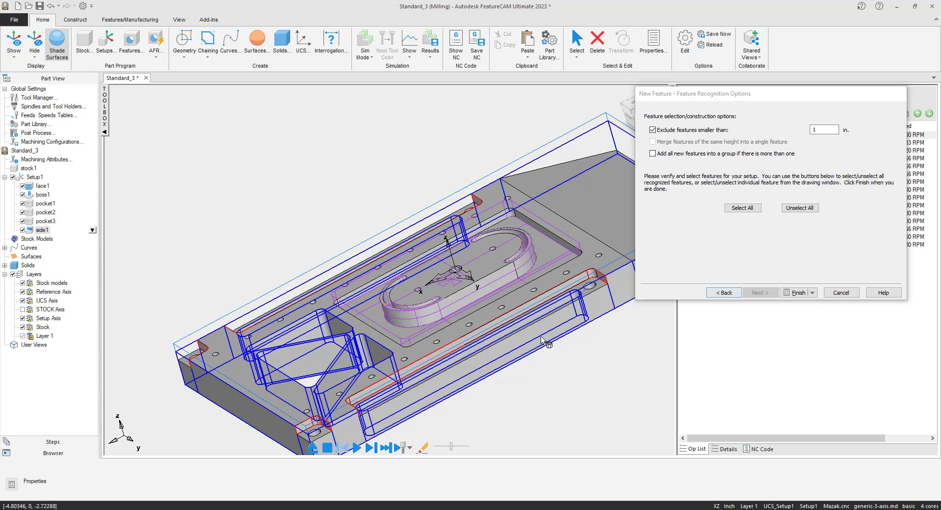
mouse_move(482, 318)
middle_mouse_down("shift")
mouse_move(426, 272)
mouse_move(473, 303)
middle_mouse_up("shift")
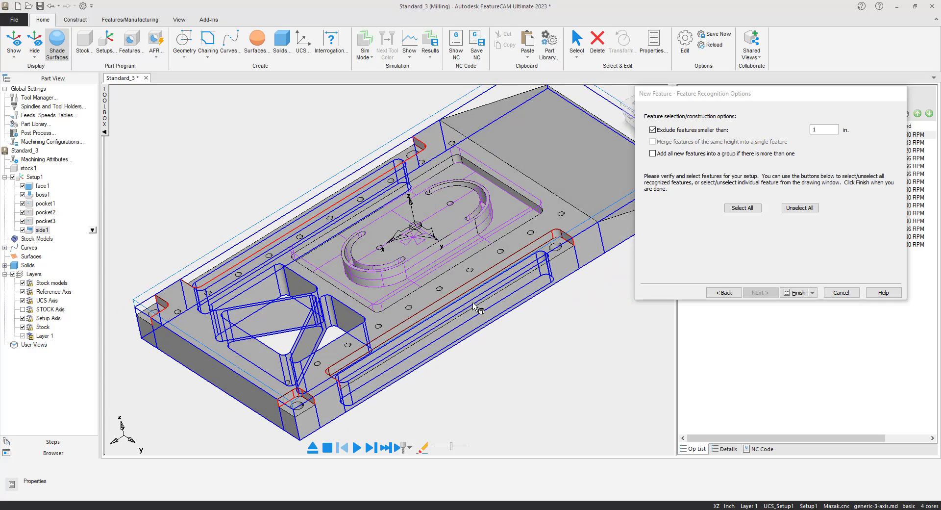
left_click(799, 292)
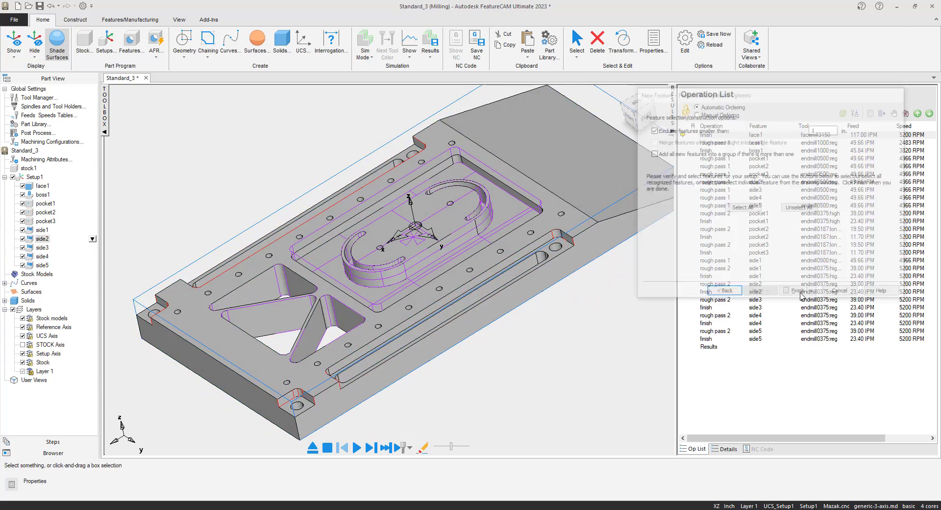
Run the 3D simulation with the edge recesses and corner notches, examine it in isometric view, and clear it
left_click(358, 448)
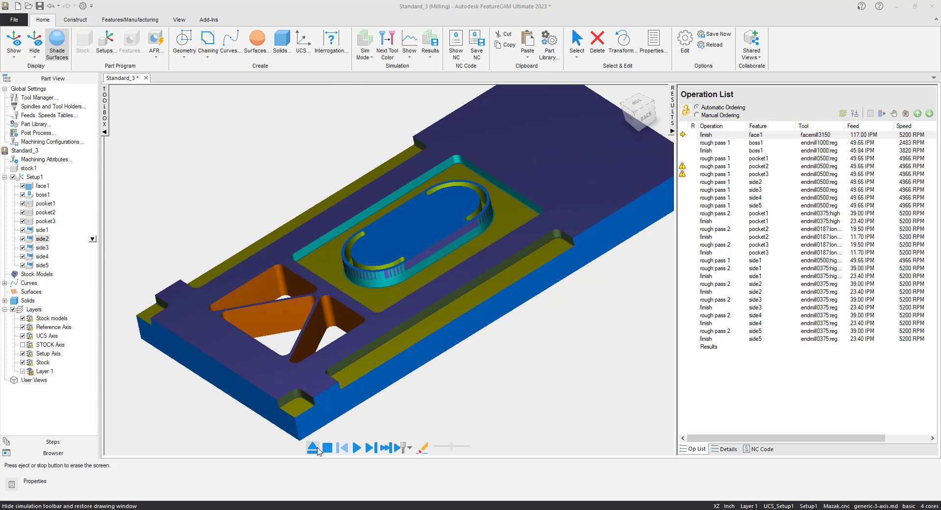
middle_click_drag(262, 368, 565, 222)
left_click(635, 115)
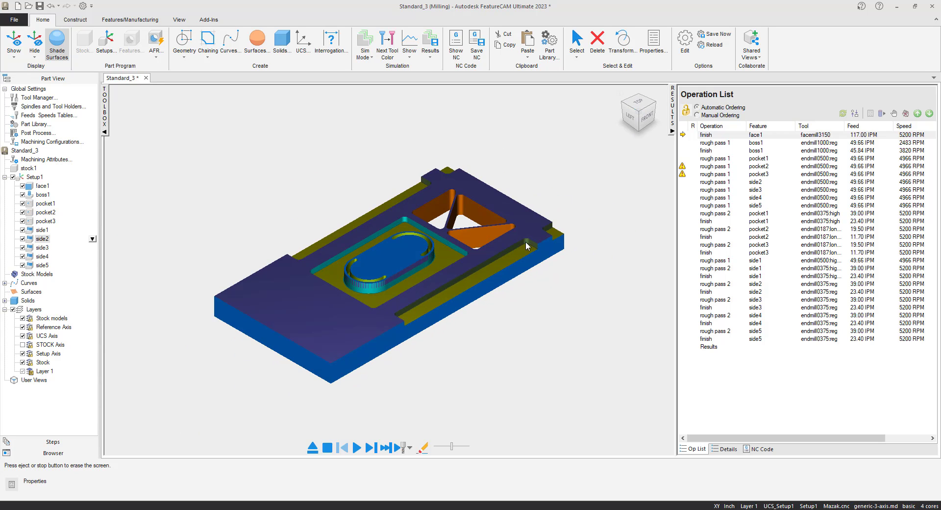
left_click(312, 448)
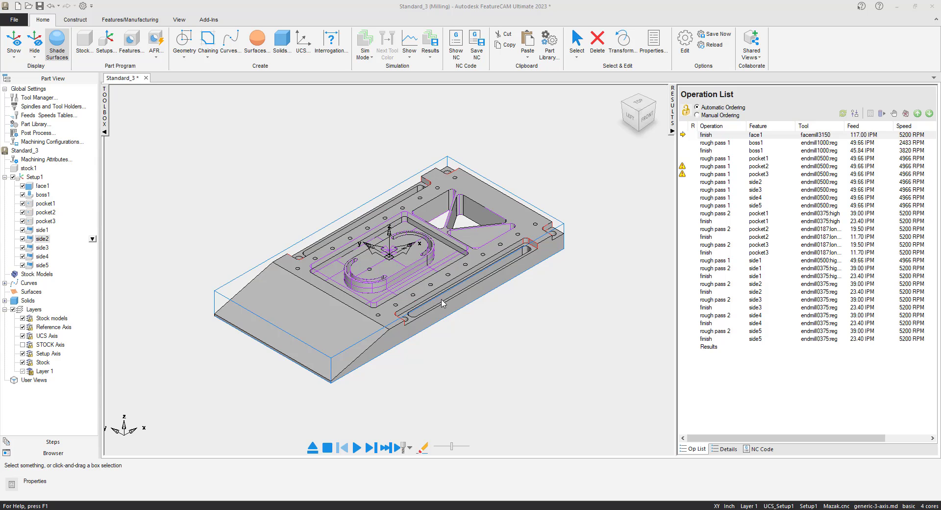
Create side features with automatic feature recognition for the two long inner slots along the part's opposite edges
left_click(131, 42)
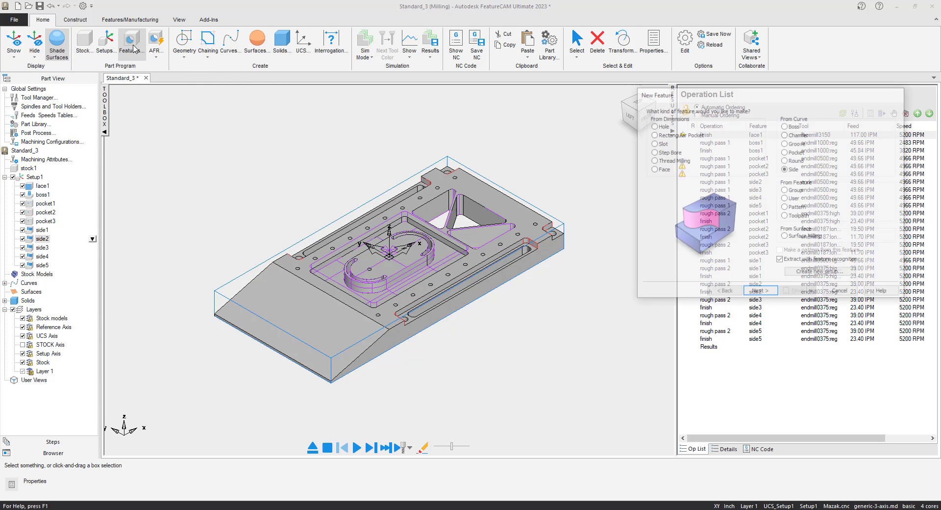
left_click(759, 292)
left_click(759, 292)
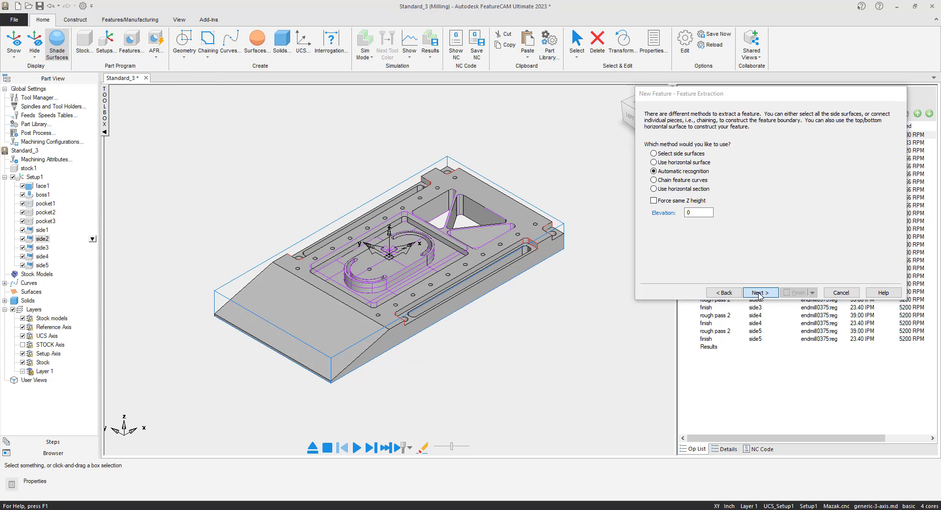
scroll(537, 261, "up", 6)
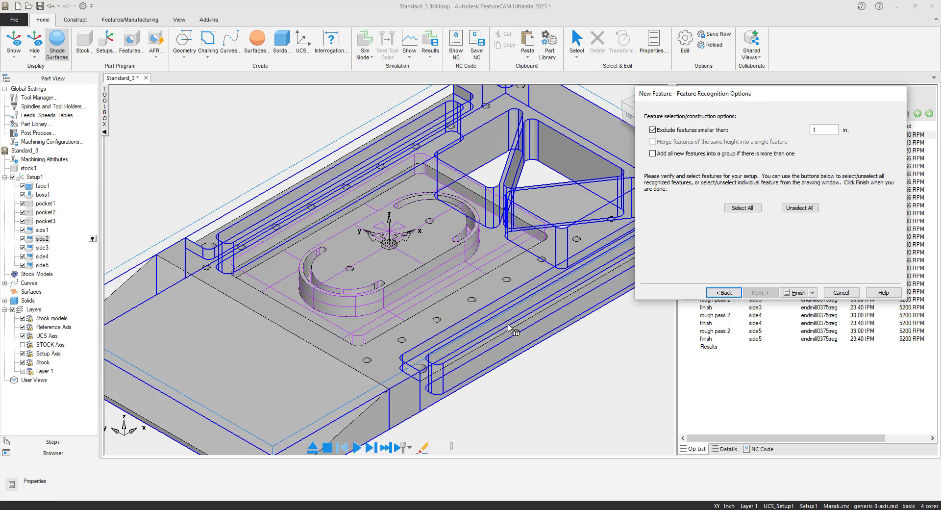
scroll(469, 341, "up", 5)
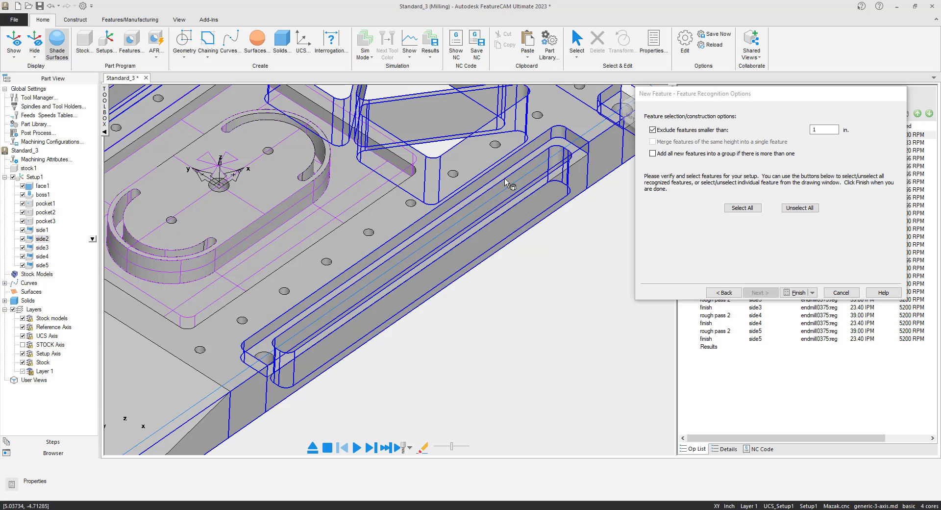
left_click(505, 178)
middle_click_drag(222, 172, 383, 319)
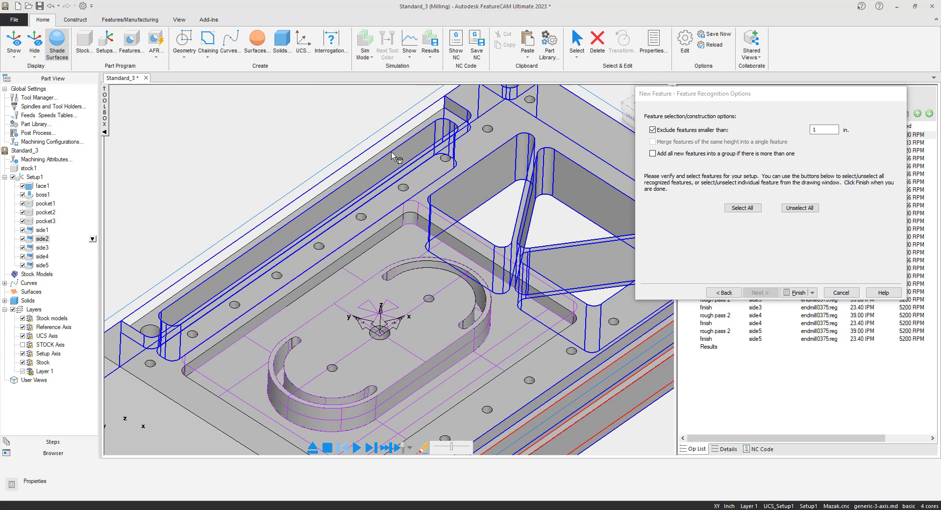
left_click(401, 145)
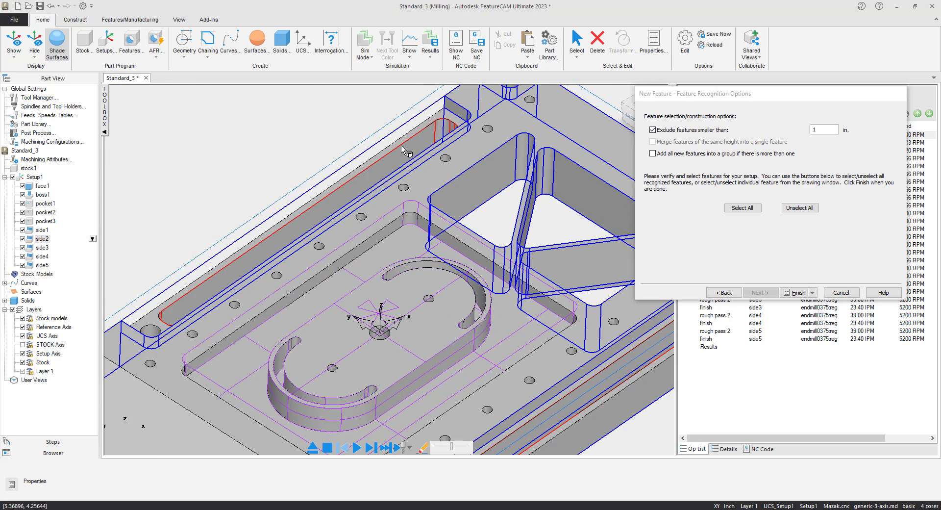
left_click(778, 293)
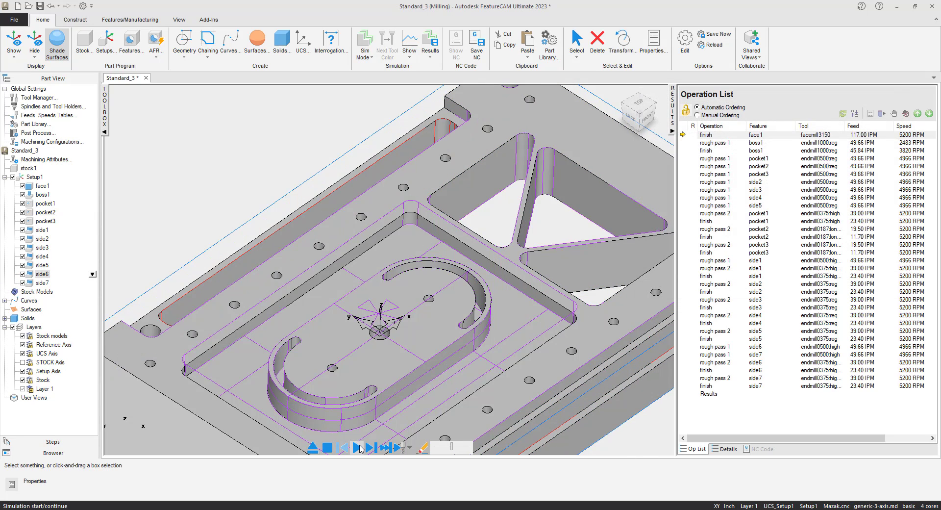
Run the 3D simulation including the two inner edge slots, examine the whole machined part, and clear it
left_click(358, 448)
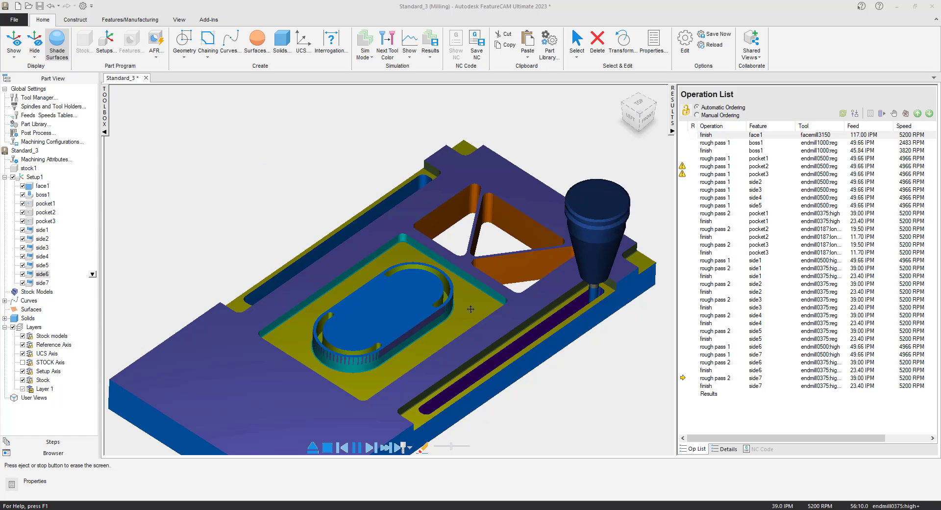
scroll(409, 360, "down", 2)
right_click(403, 353)
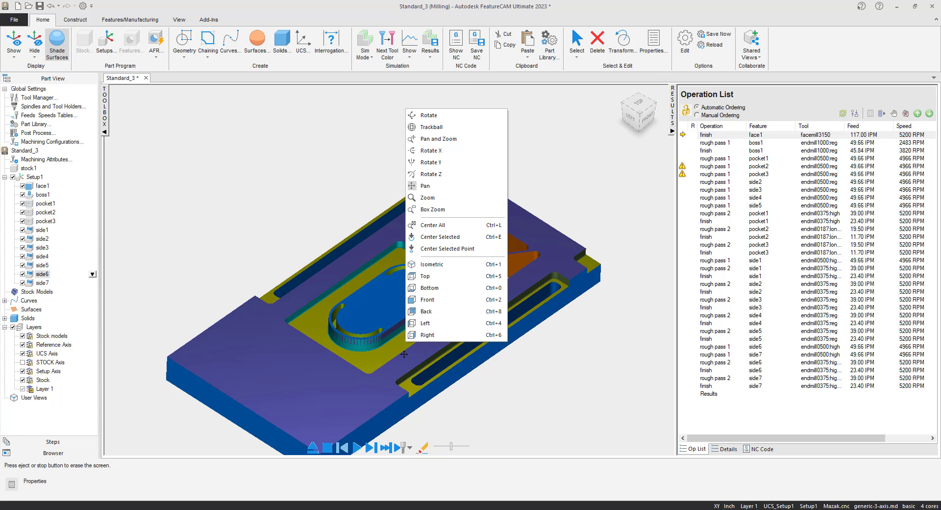
left_click(316, 197)
left_click_drag(359, 344, 373, 268)
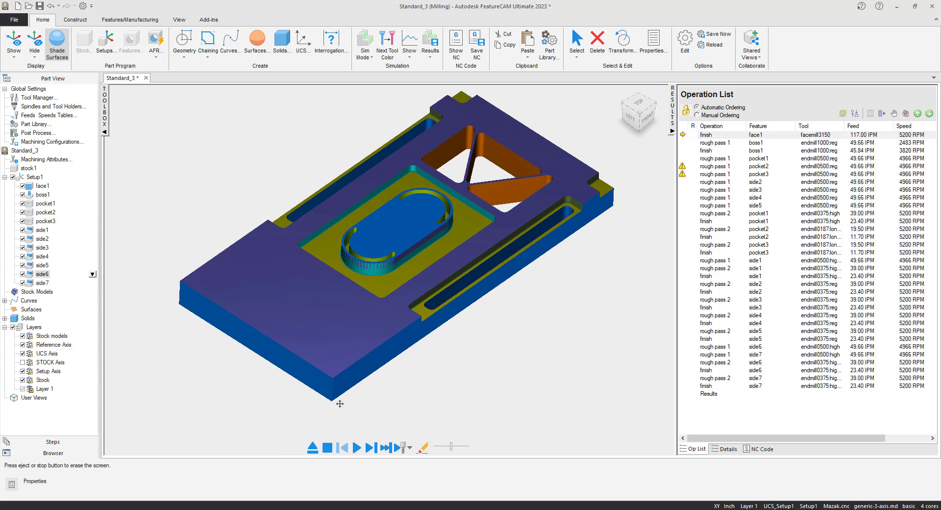
left_click(313, 448)
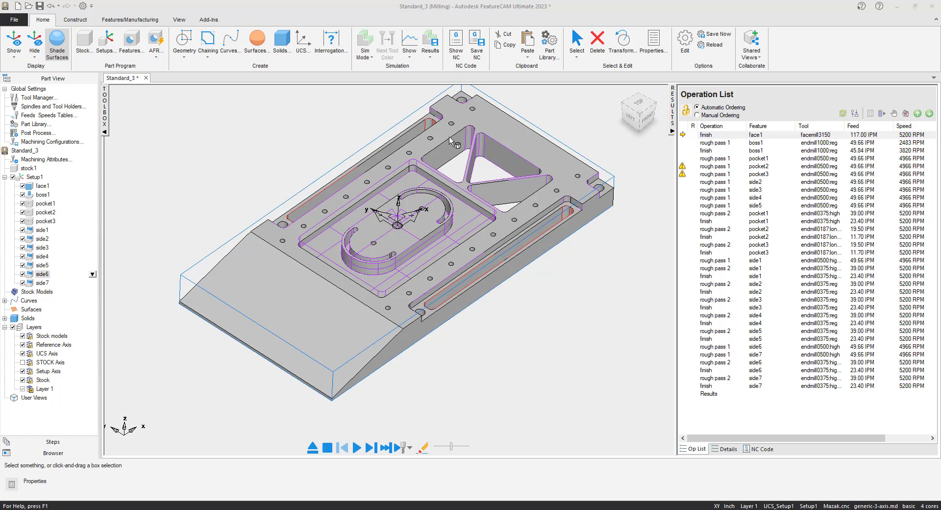
Create Hole features through feature recognition, using the recognize and construct multiple holes method and selecting all recognized holes
left_click(132, 43)
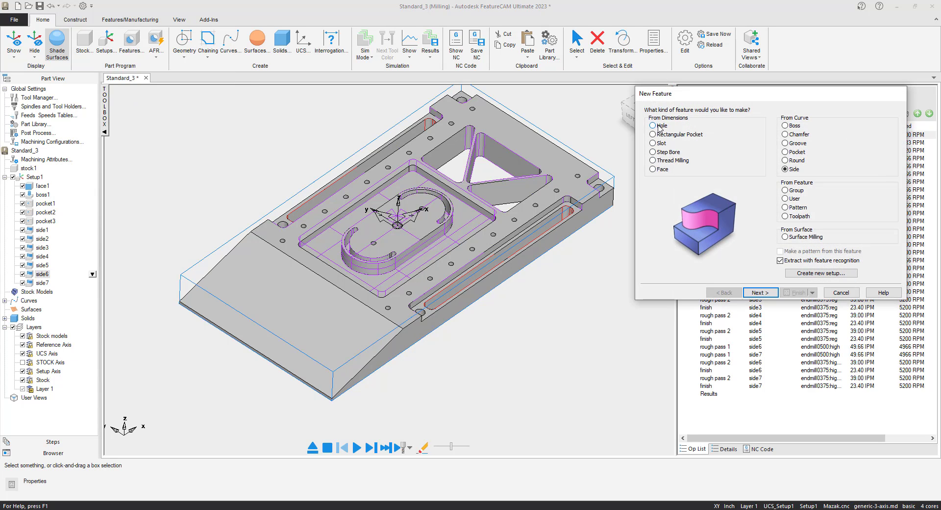
left_click(659, 126)
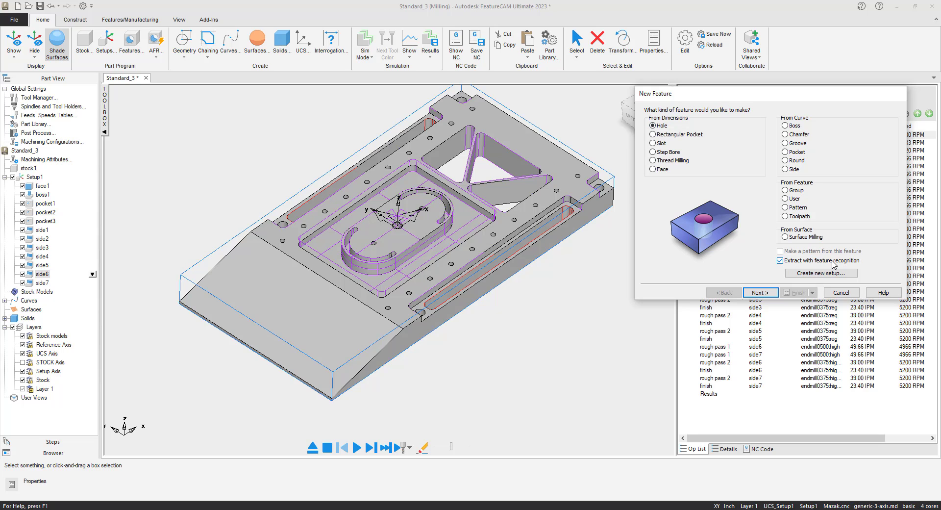
left_click(757, 292)
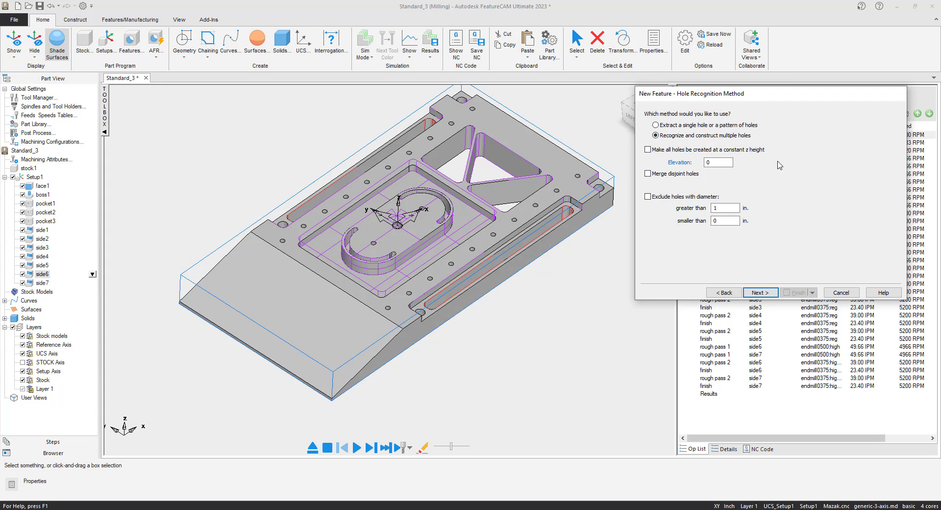
left_click(763, 294)
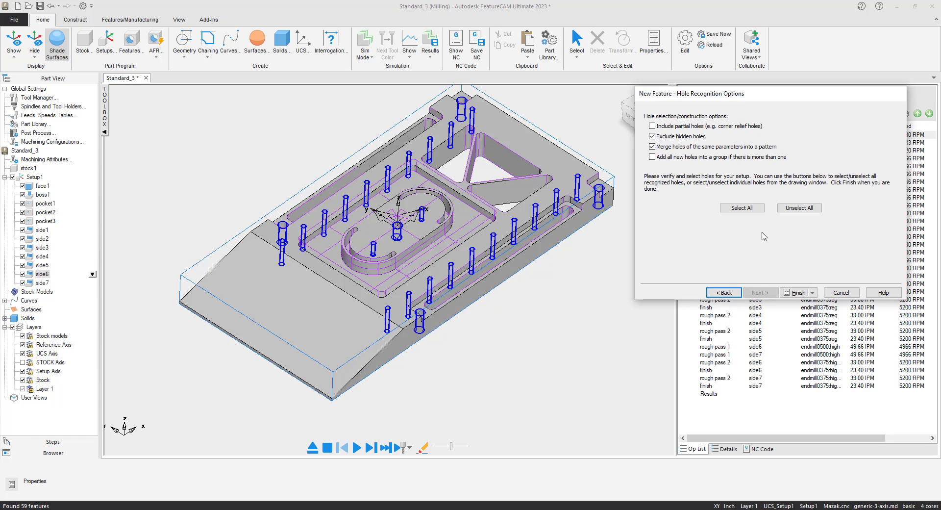
left_click(741, 208)
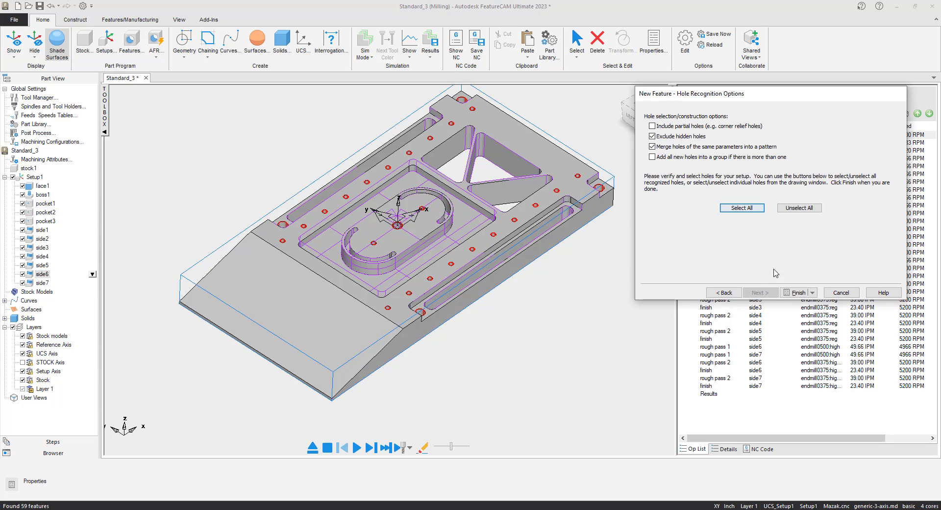
left_click(796, 293)
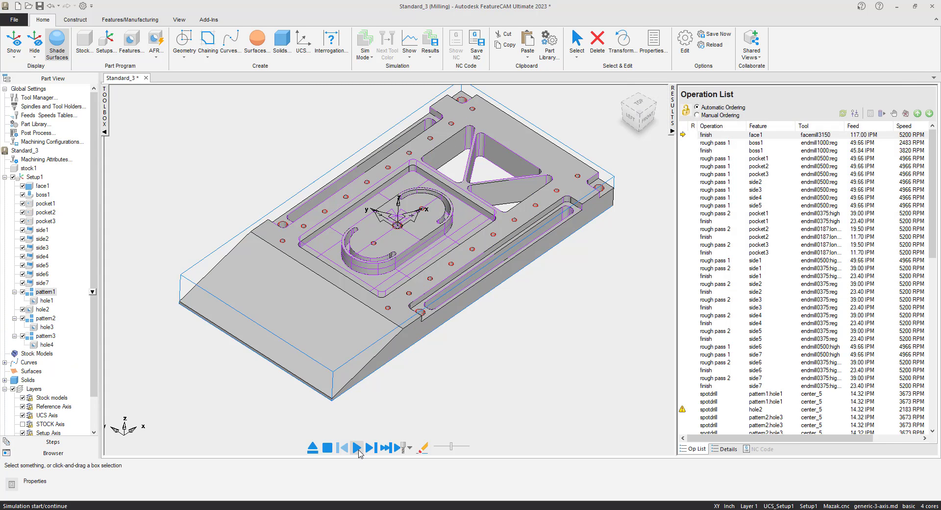
Run the 3D simulation including the spot-drilling and drilling of the holes, and clear it from the view
left_click(356, 448)
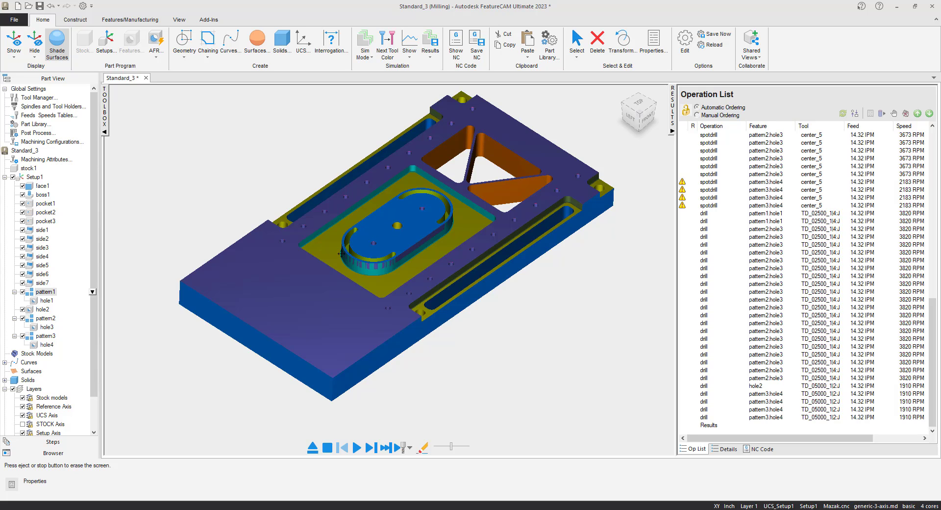
left_click(312, 447)
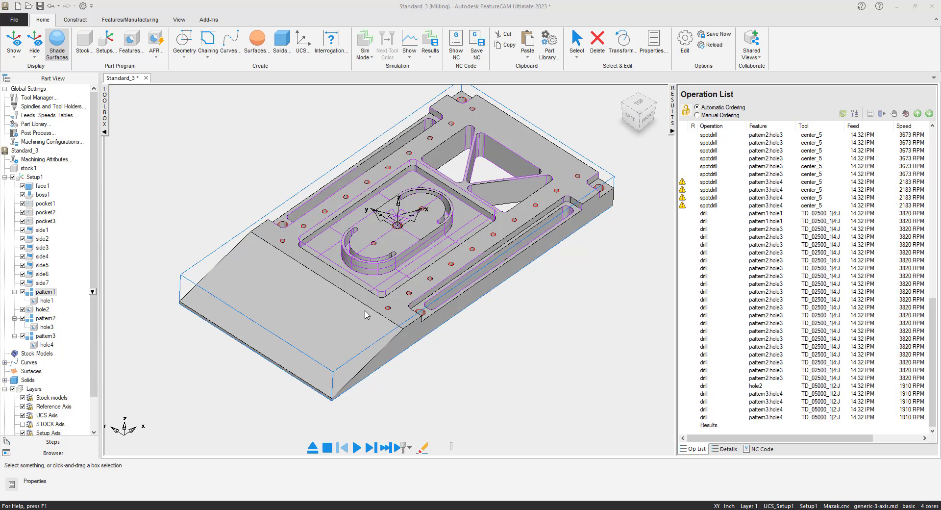
Start a Surface Milling feature and add the large sloped end face and the narrow vertical face below it as part surfaces
left_click(131, 41)
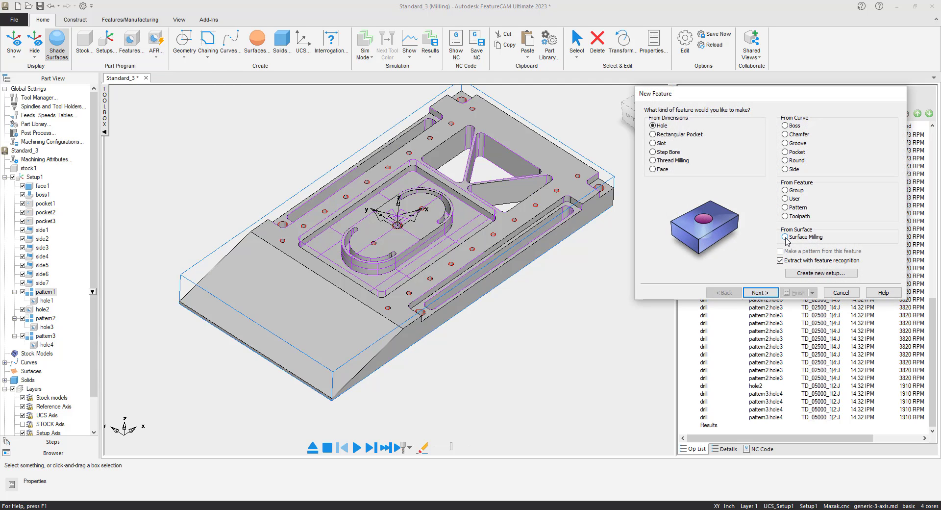
left_click(785, 236)
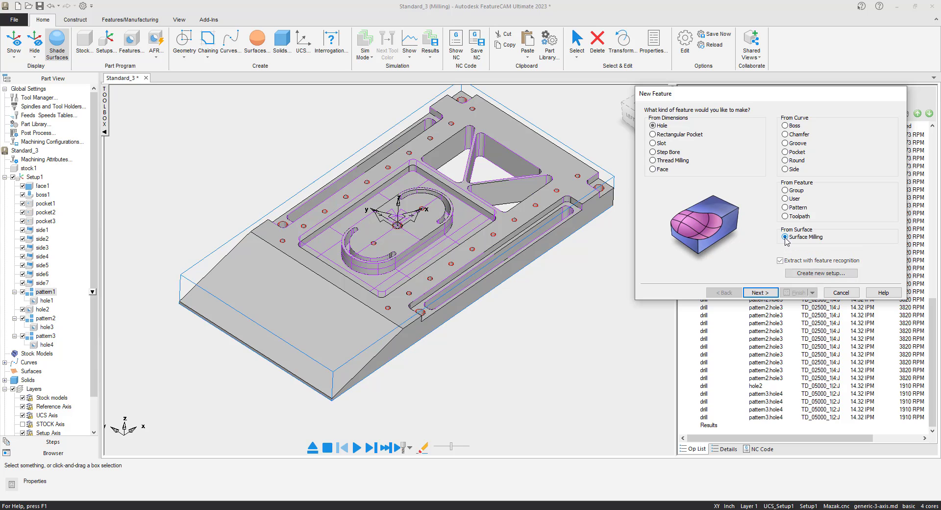
left_click(768, 294)
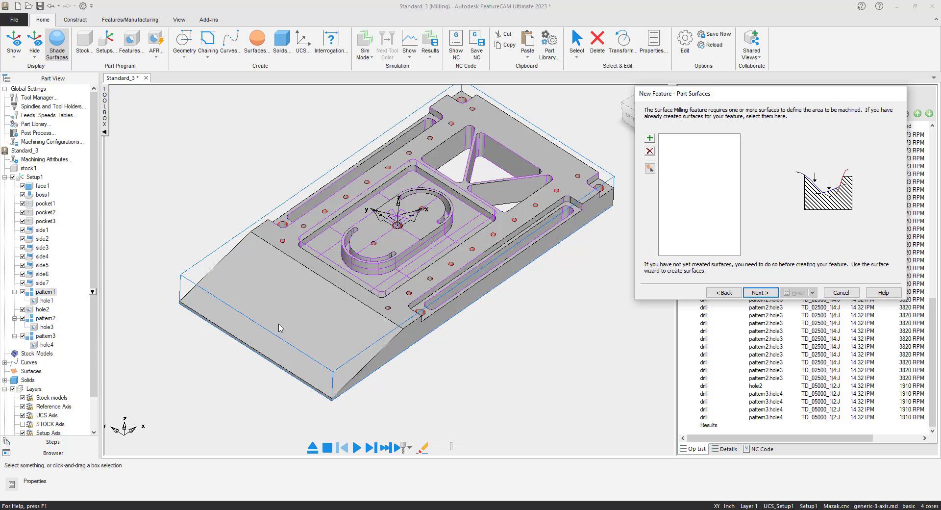
left_click(295, 315)
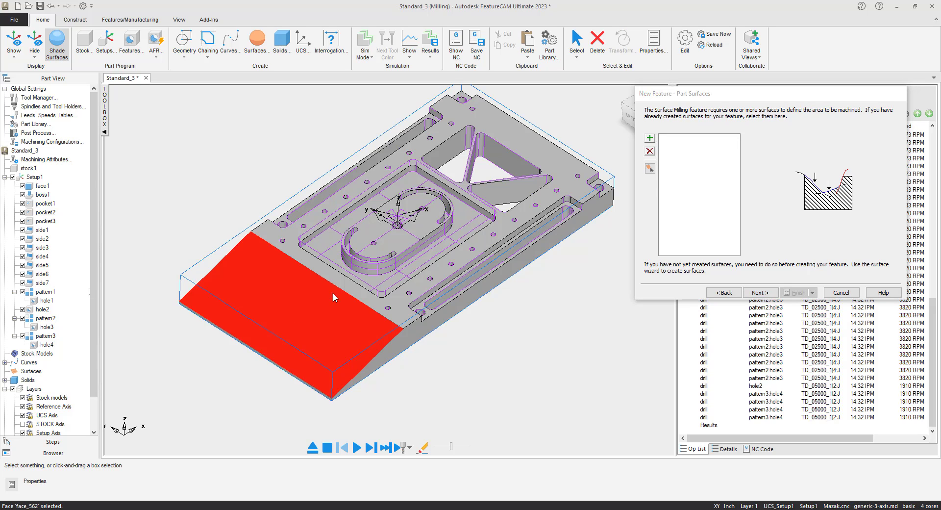
left_click(650, 138)
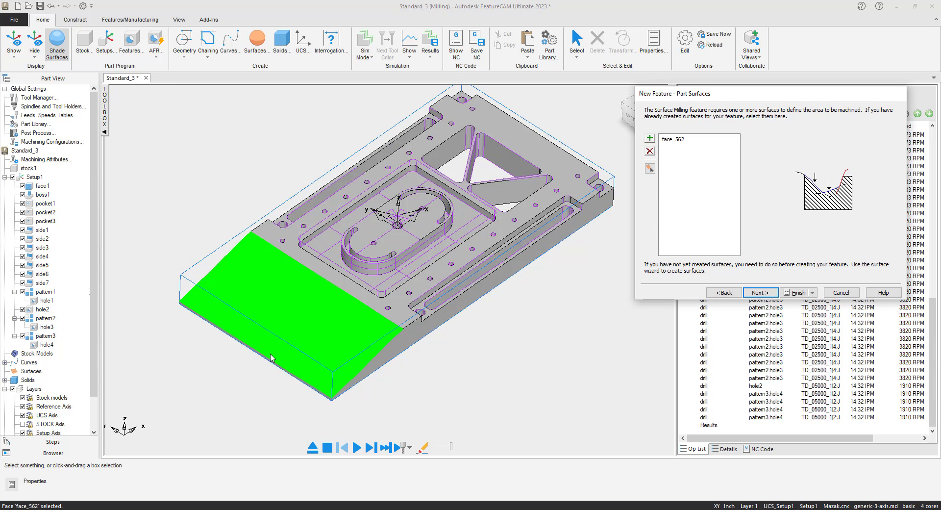
scroll(275, 378, "up", 3)
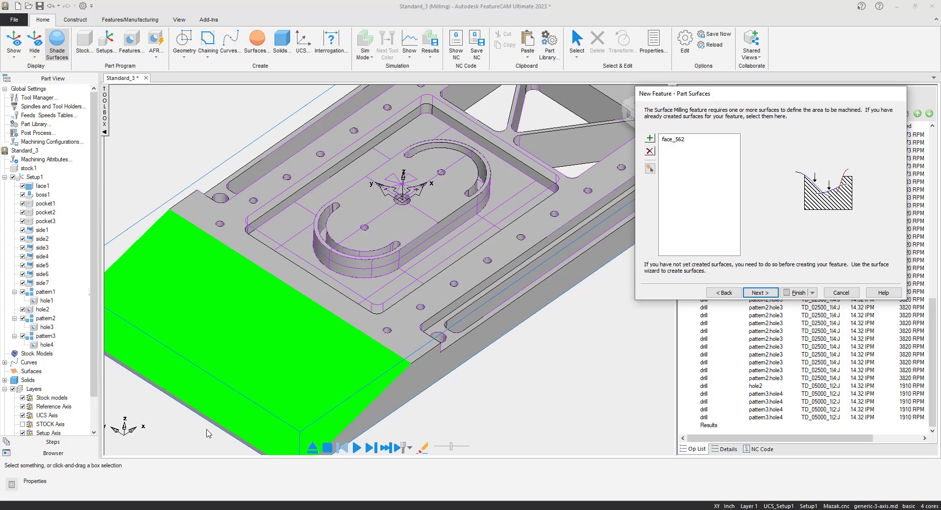
left_click(218, 426)
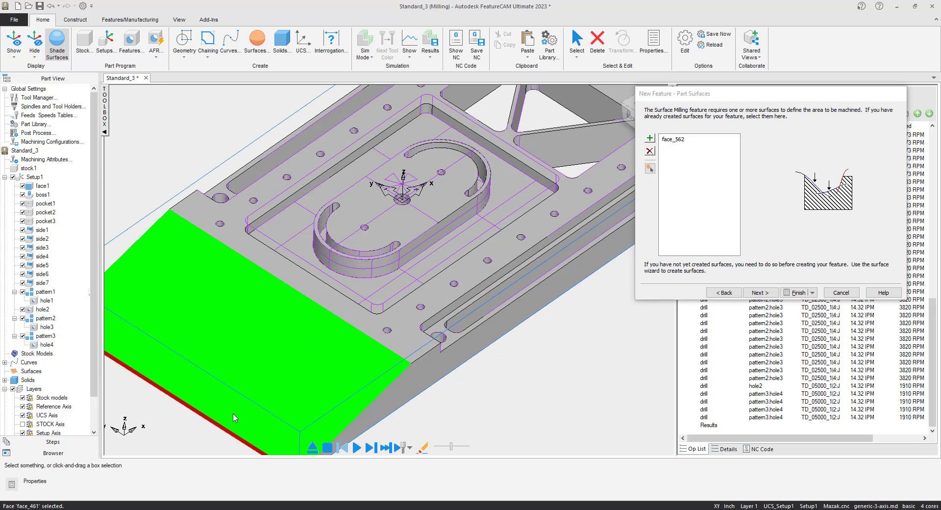
scroll(240, 412, "down", 3)
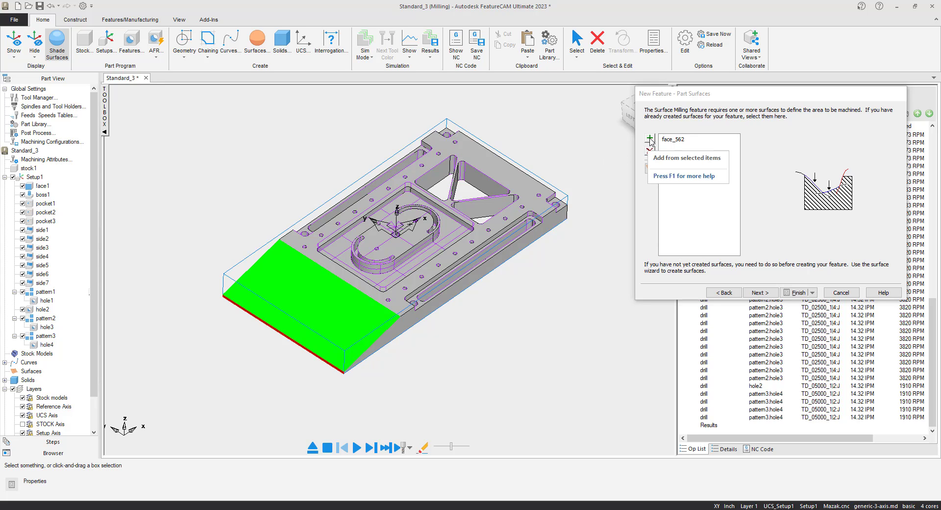
left_click(650, 139)
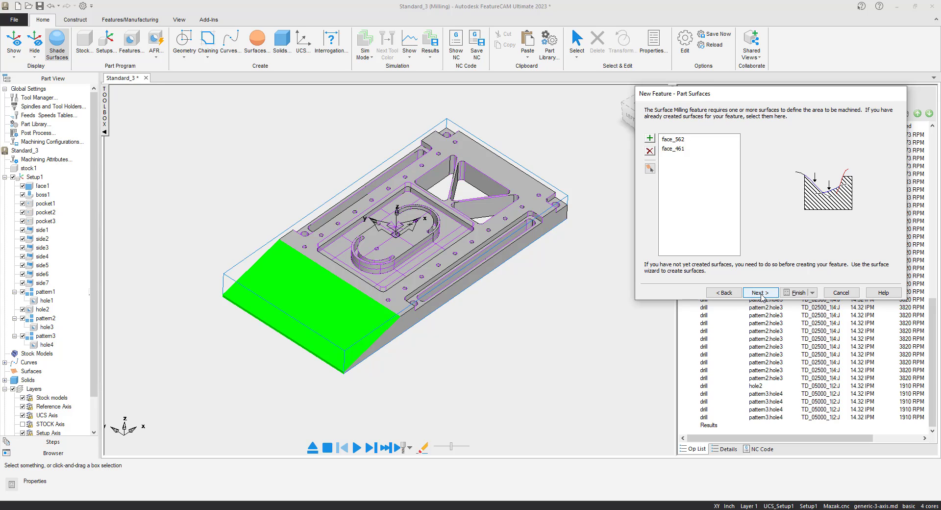
Define the surface milling strategies: Z Level Rough with slices classified as 3D Pocket, no semi-finishing, and Parallel finishing
left_click(761, 294)
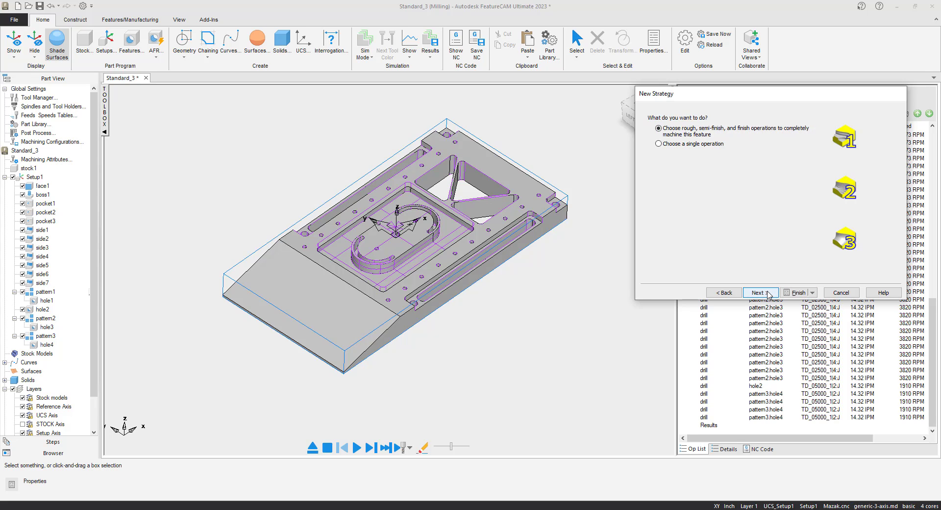
left_click(760, 293)
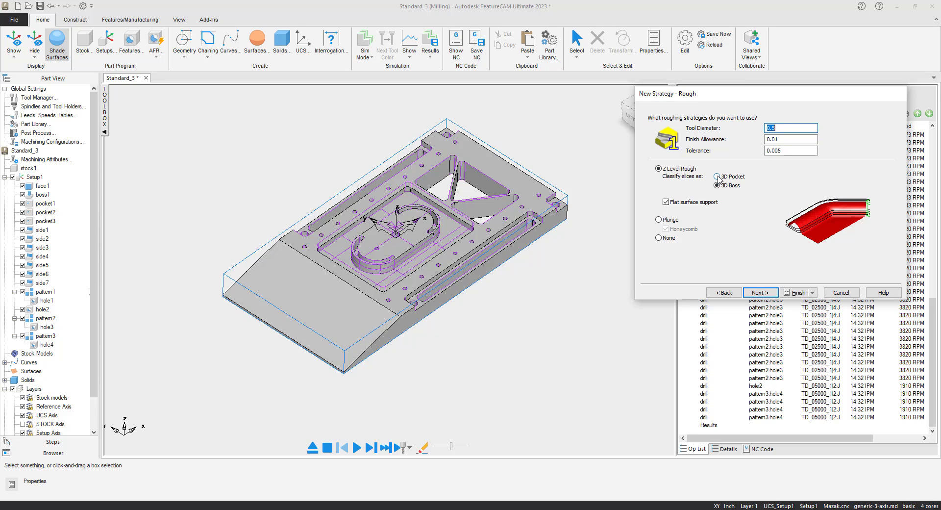
left_click(718, 176)
left_click(718, 177)
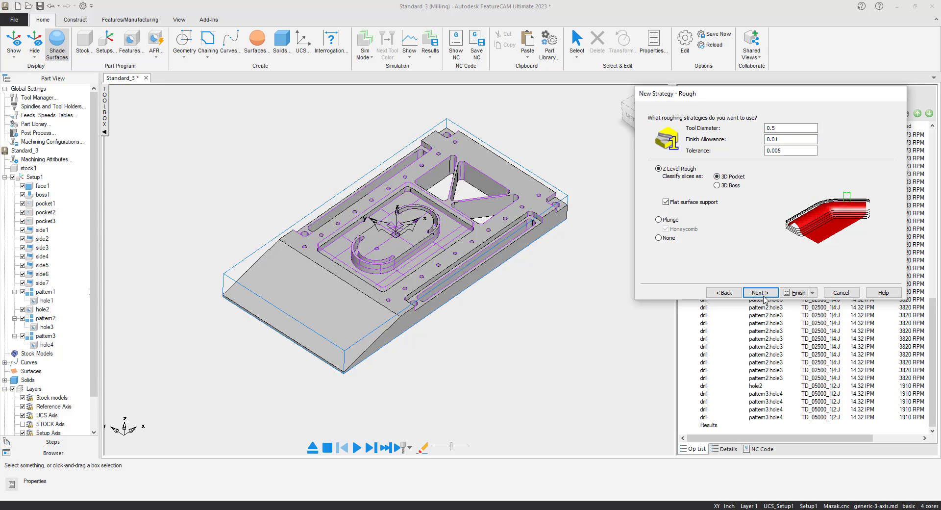
left_click(759, 293)
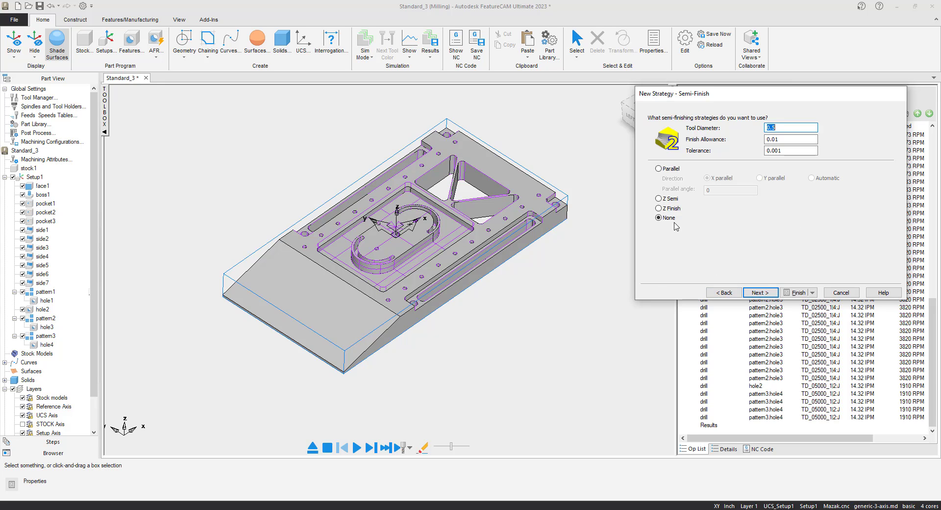
left_click(760, 293)
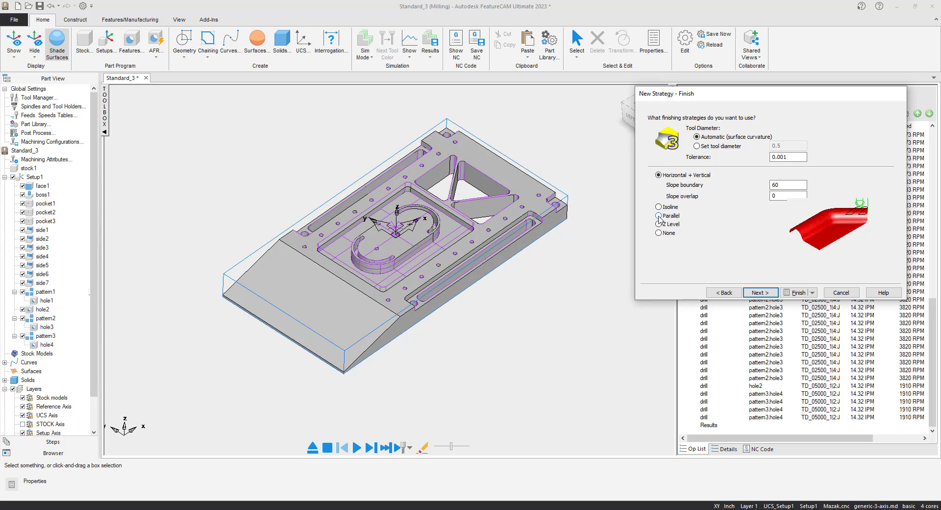
left_click(659, 216)
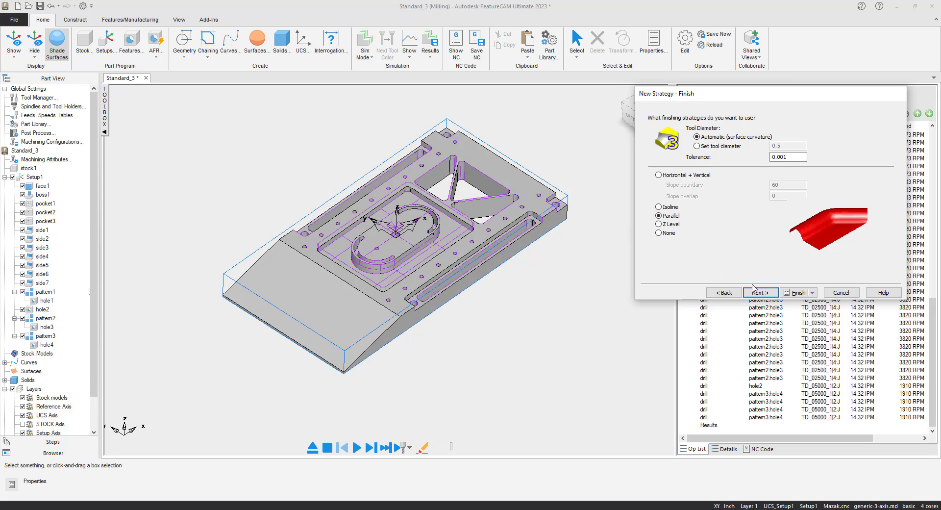
left_click(755, 290)
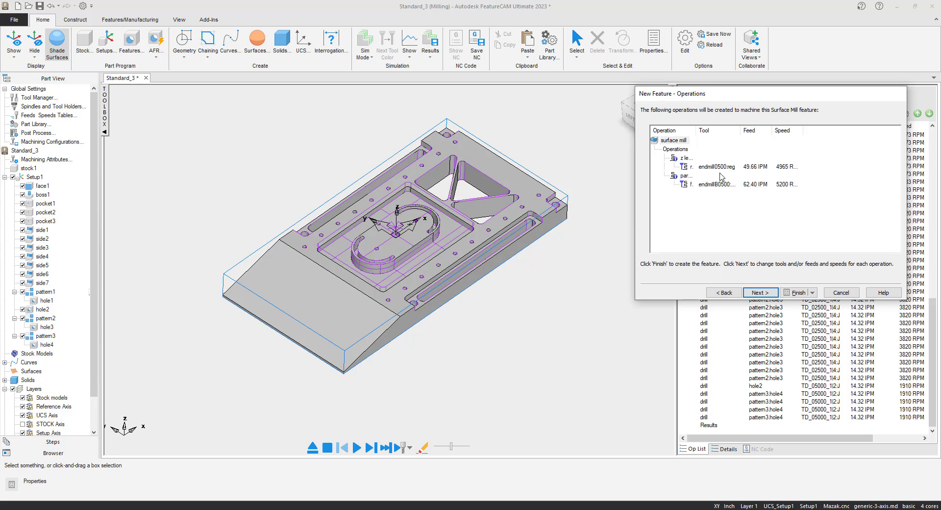
Finish creating the Surface Mill feature with the proposed roughing and finishing tools, and accept its properties
left_click_drag(741, 130, 766, 131)
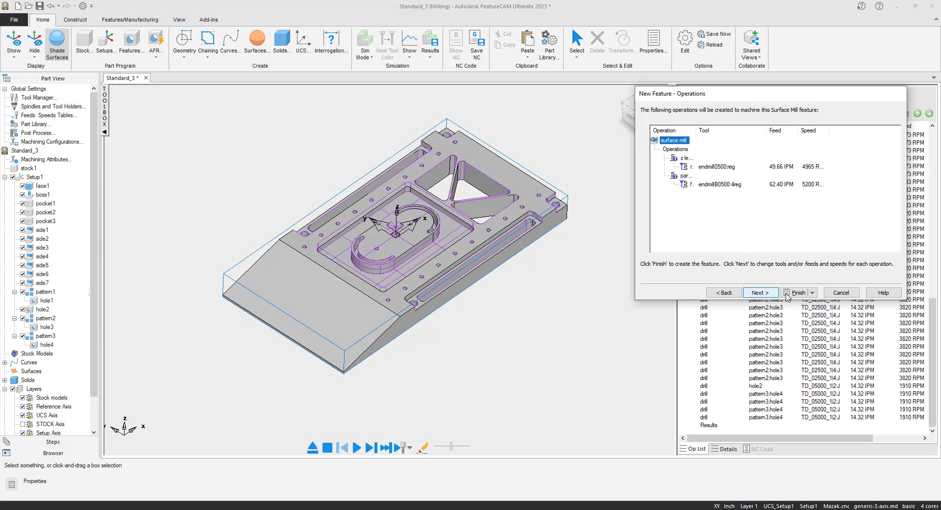
left_click(796, 293)
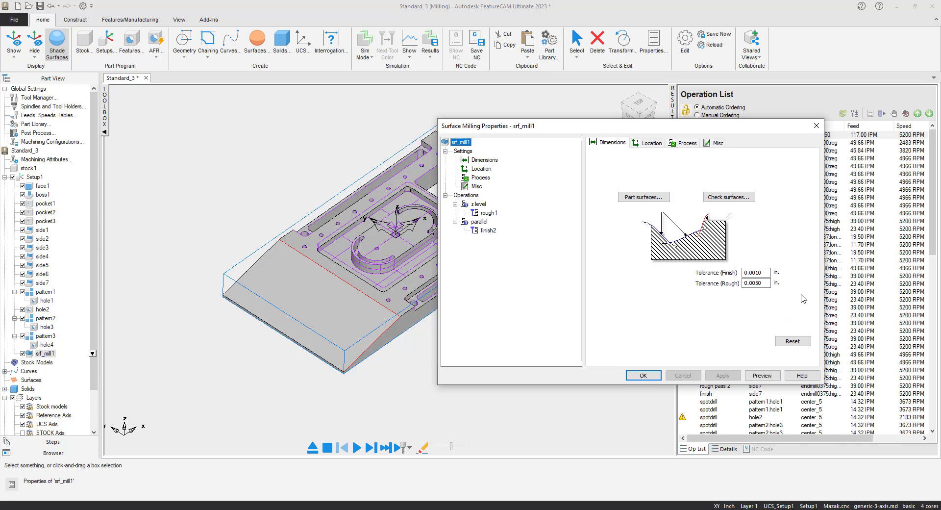
left_click(645, 376)
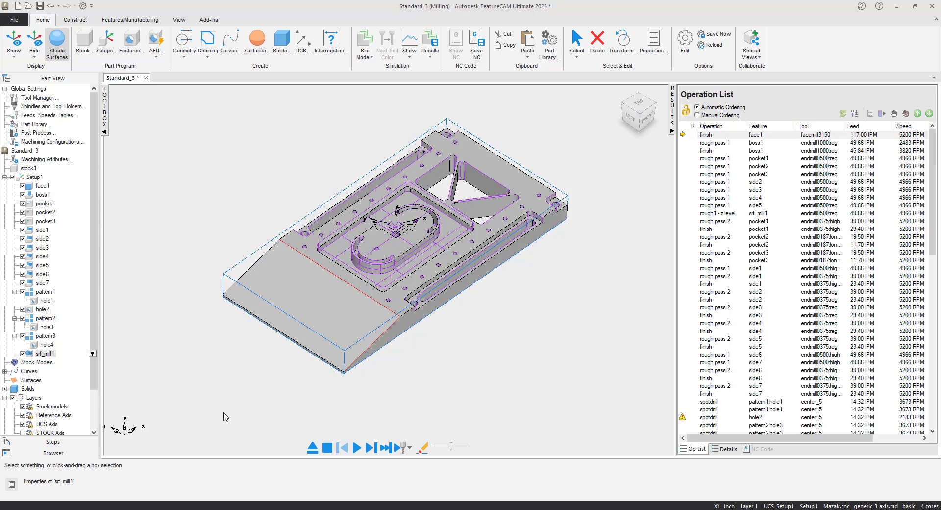
Run the 3D simulation with the surface milling included, examine the machined sloped face up close, and clear the simulation
left_click(357, 447)
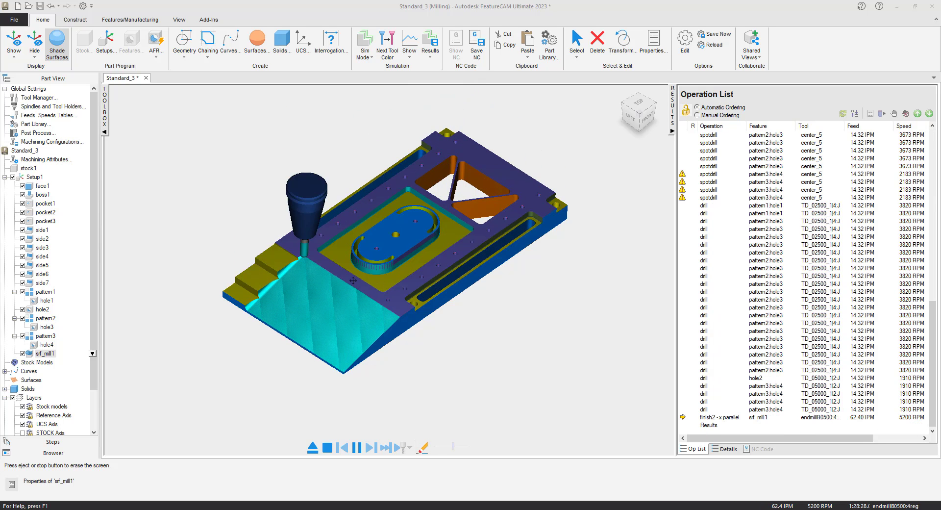
scroll(341, 327, "up", 2)
scroll(283, 404, "up", 2)
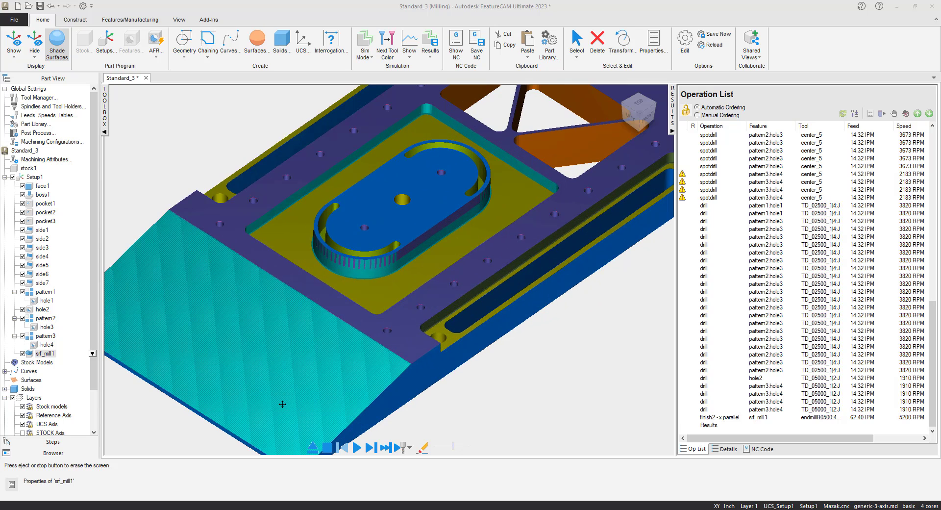
scroll(283, 393, "up", 2)
scroll(414, 412, "up", 1)
scroll(509, 240, "up", 1)
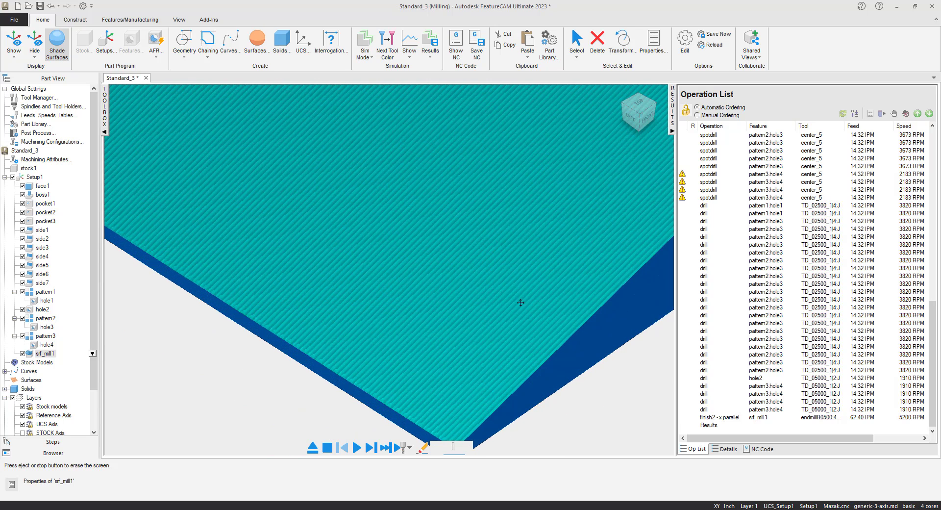
scroll(458, 304, "up", 2)
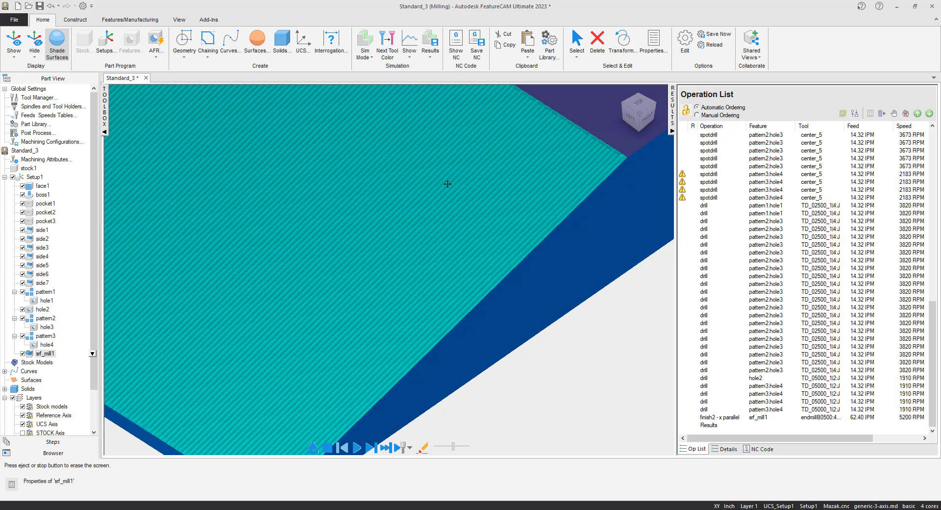
scroll(366, 221, "down", 4)
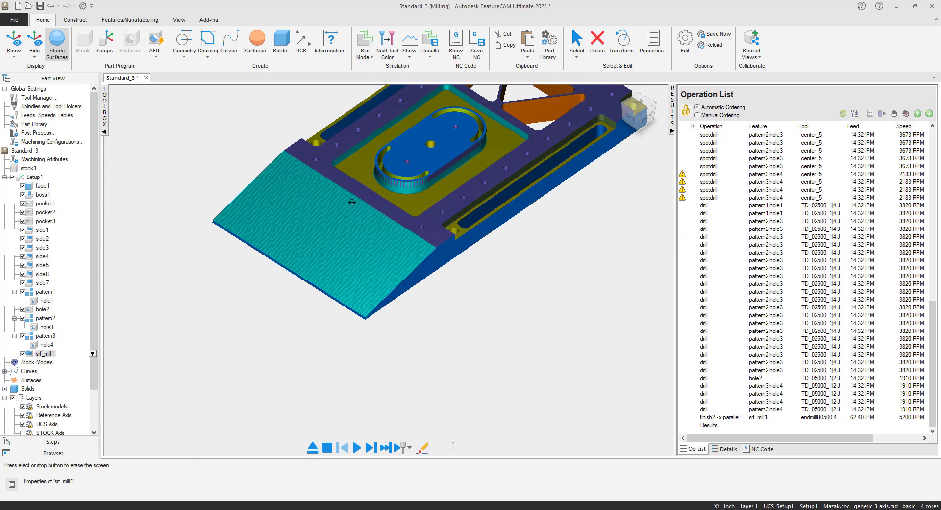
scroll(354, 287, "up", 2)
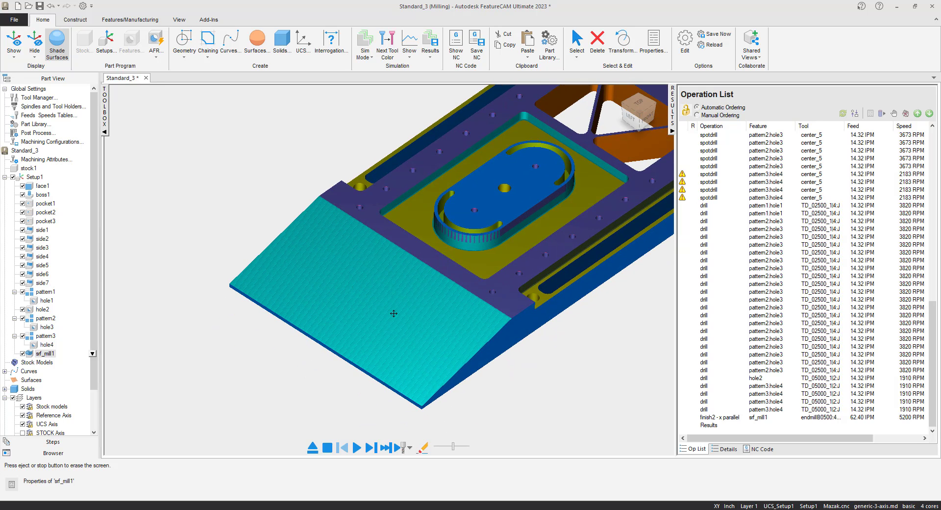
scroll(533, 285, "down", 4)
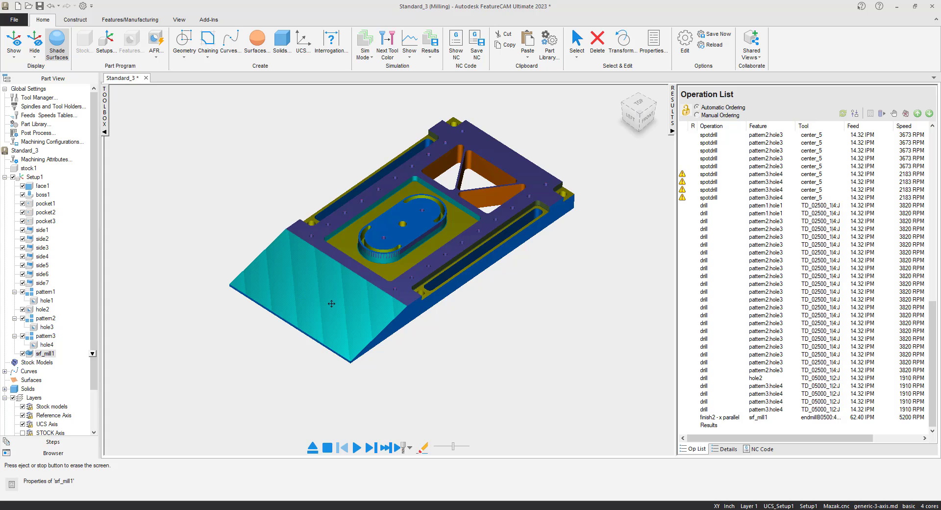
left_click(314, 449)
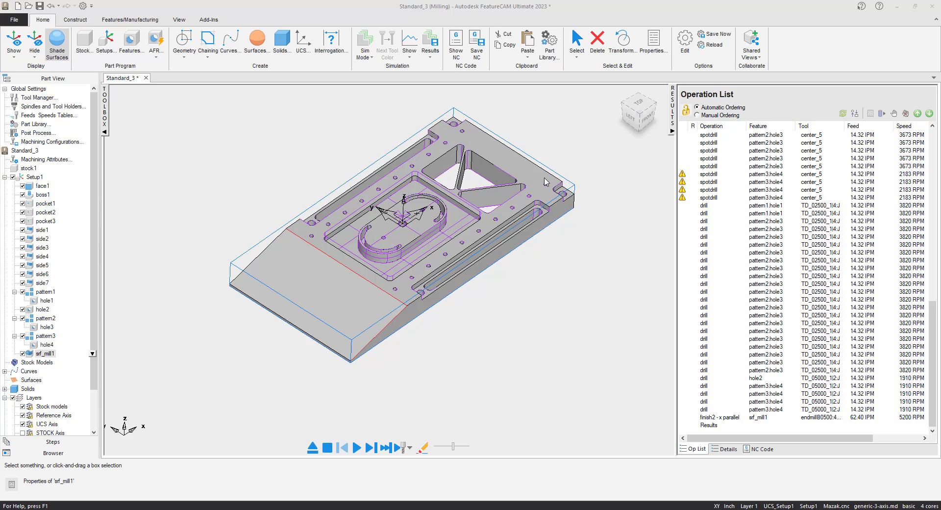
Set the milling finish pass allowance to 0.010 in. in the stepover settings of the document's machining attributes
left_click(119, 21)
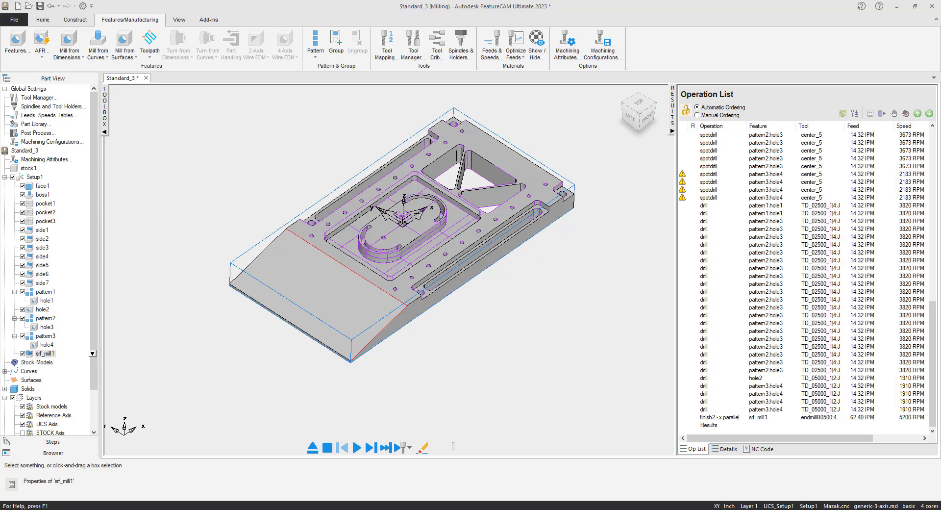
left_click(564, 48)
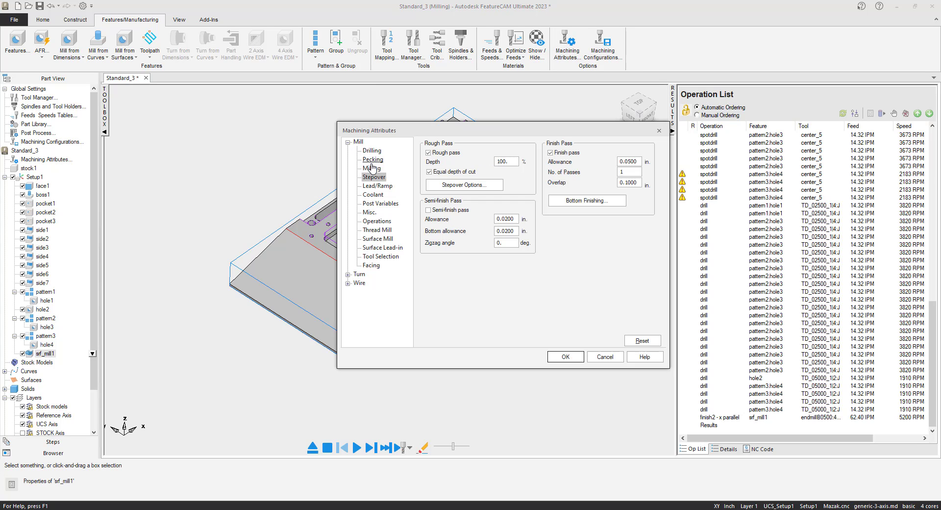
left_click(359, 142)
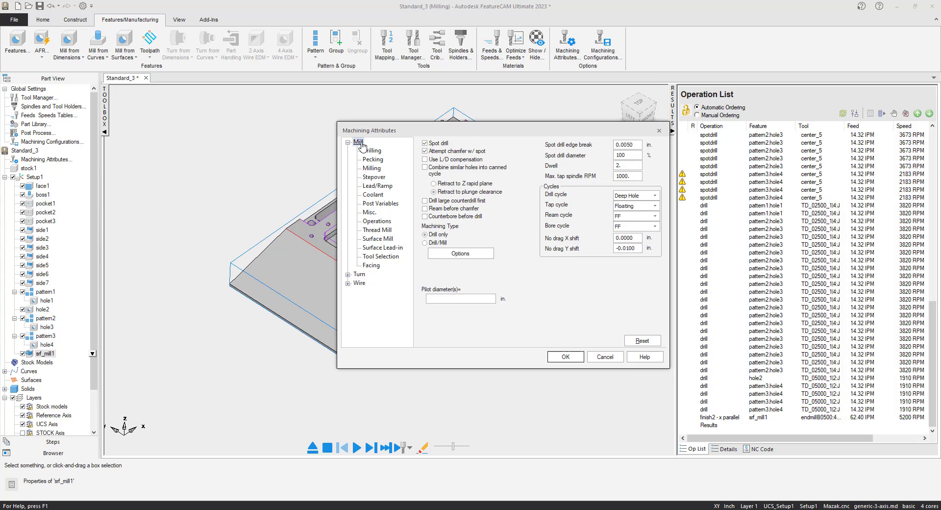
left_click(375, 177)
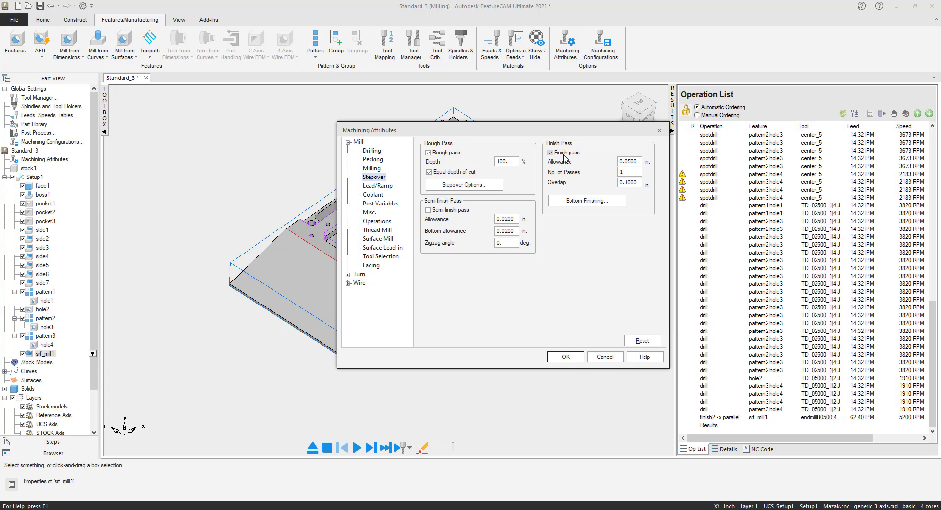
left_click(640, 163)
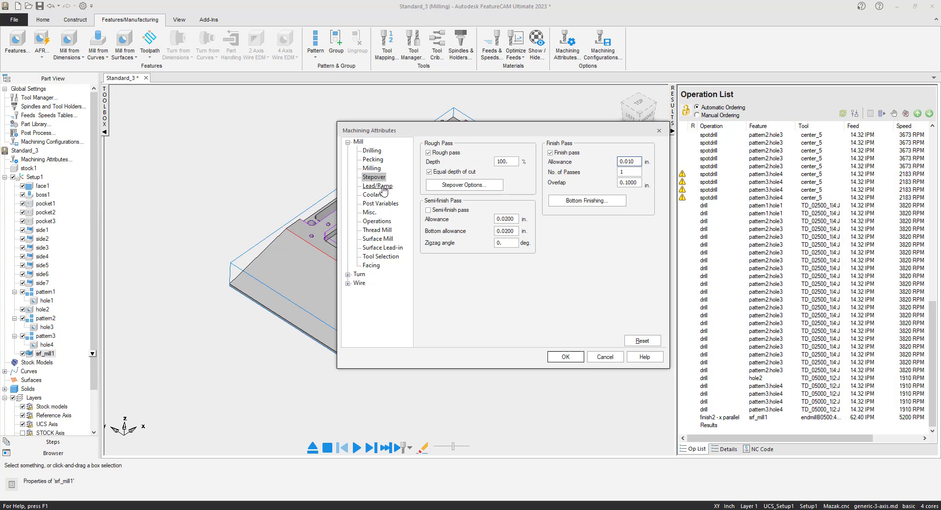
left_click(575, 360)
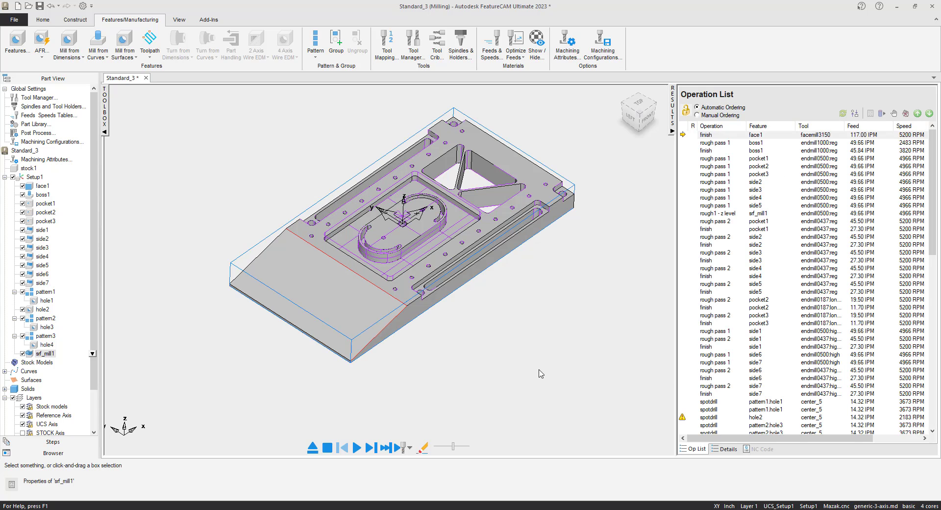
Set the stepover of the parallel finish operation in srf_mill1 to 0.010 and apply the change
scroll(447, 239, "up", 1)
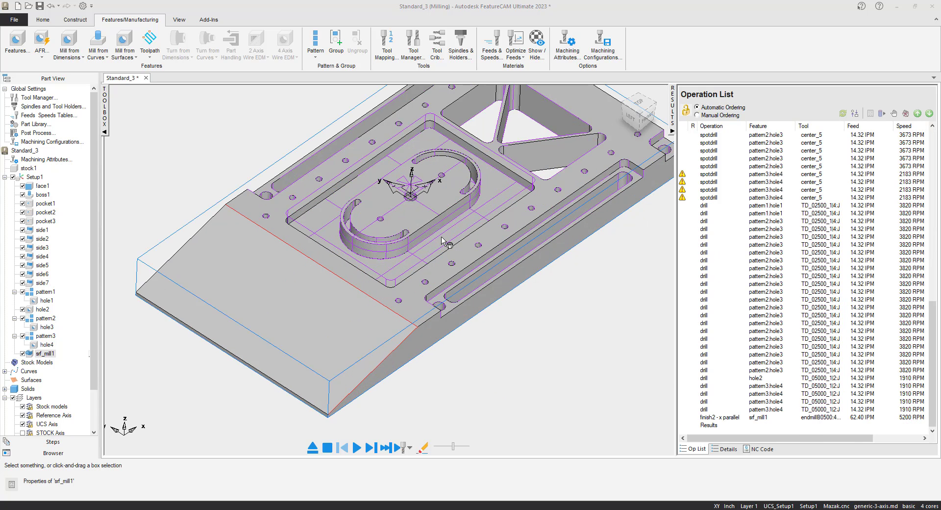
scroll(447, 239, "down", 1)
middle_click_drag(444, 232, 439, 250)
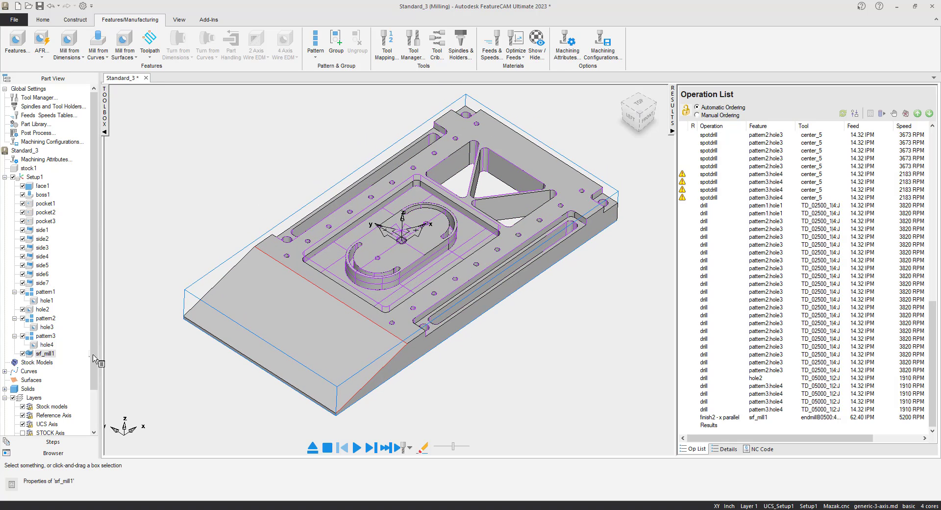
right_click(45, 356)
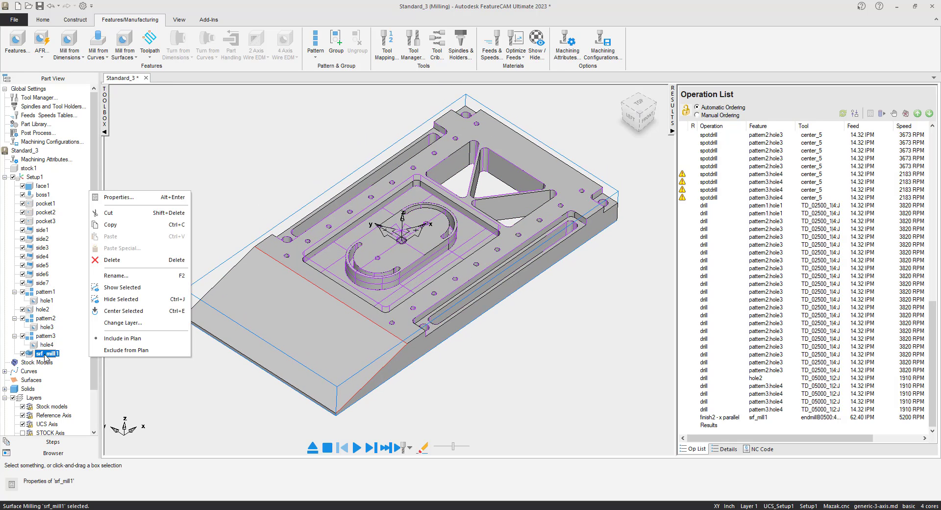
left_click(143, 197)
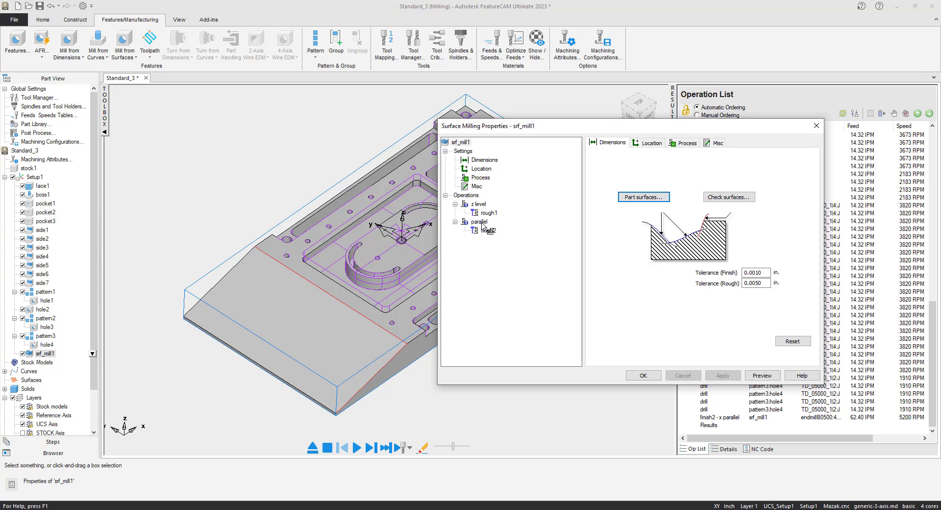
left_click(480, 221)
left_click(486, 230)
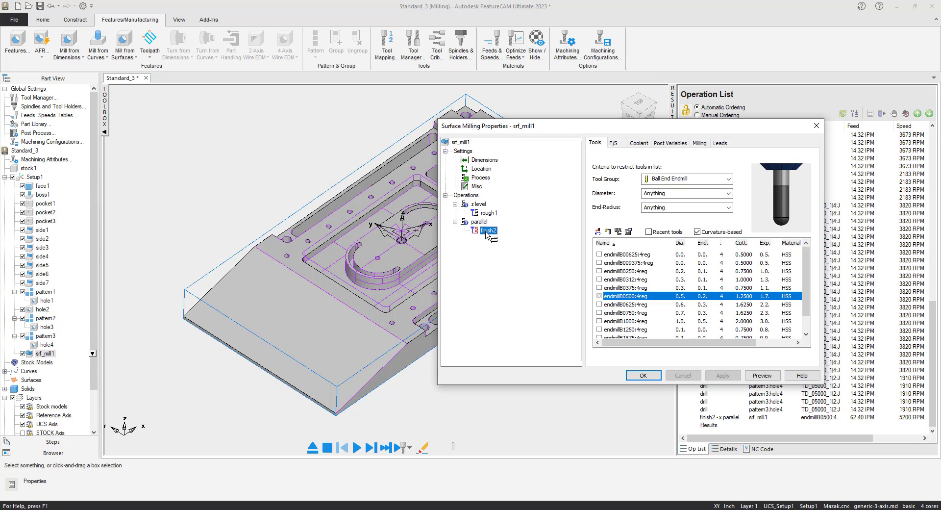
left_click(699, 144)
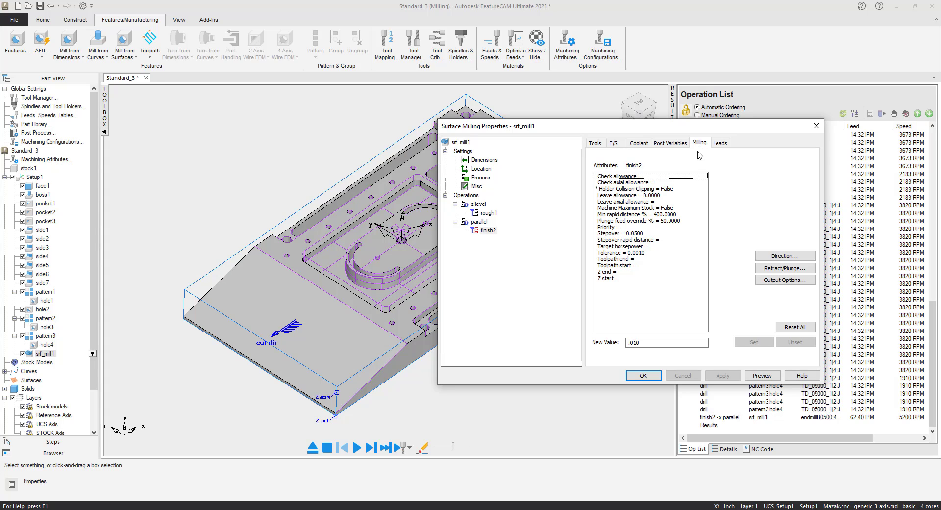
left_click(620, 234)
type(".010")
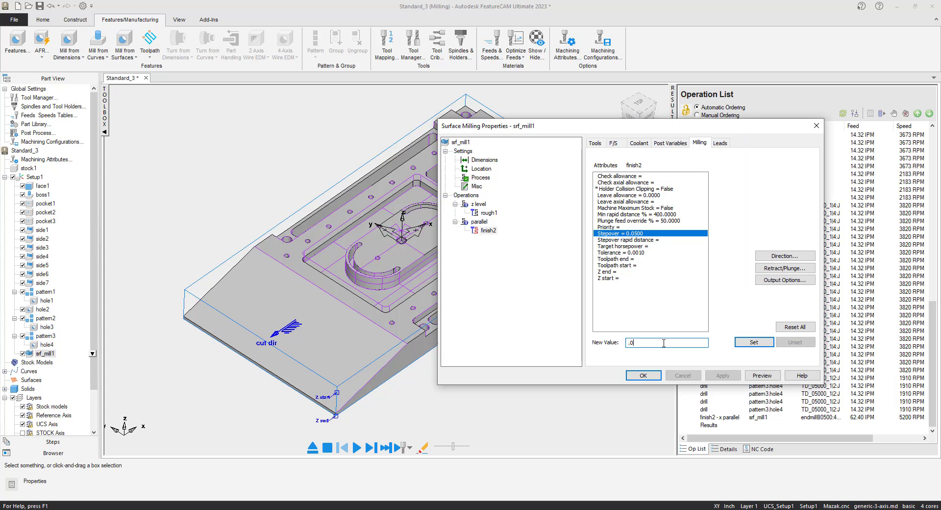
left_click(750, 343)
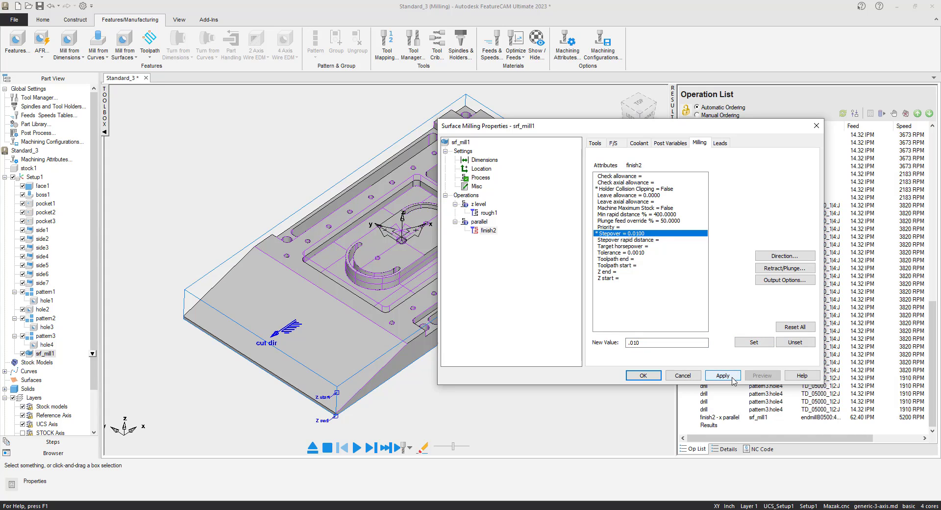
left_click(737, 375)
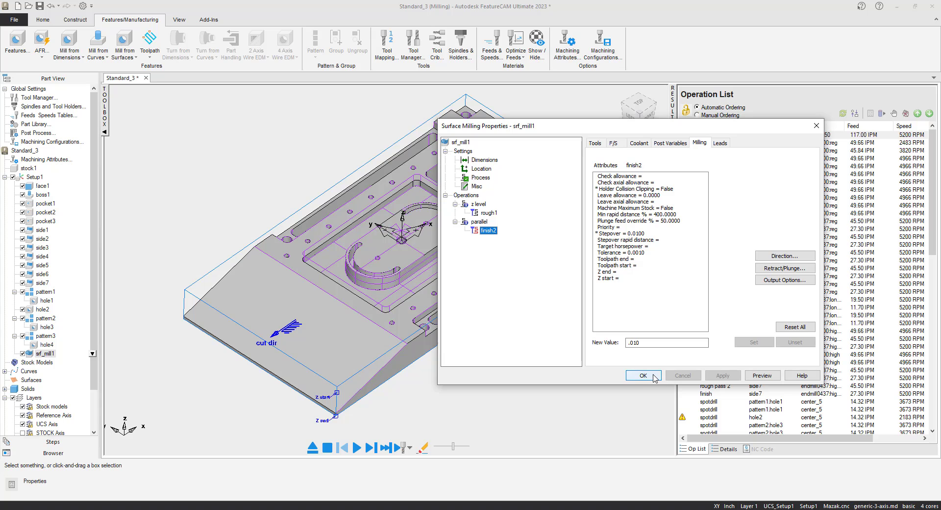
left_click(655, 378)
Rerun the 3D simulation with the finer stepover and examine the surface finish on the sloped face
left_click(358, 449)
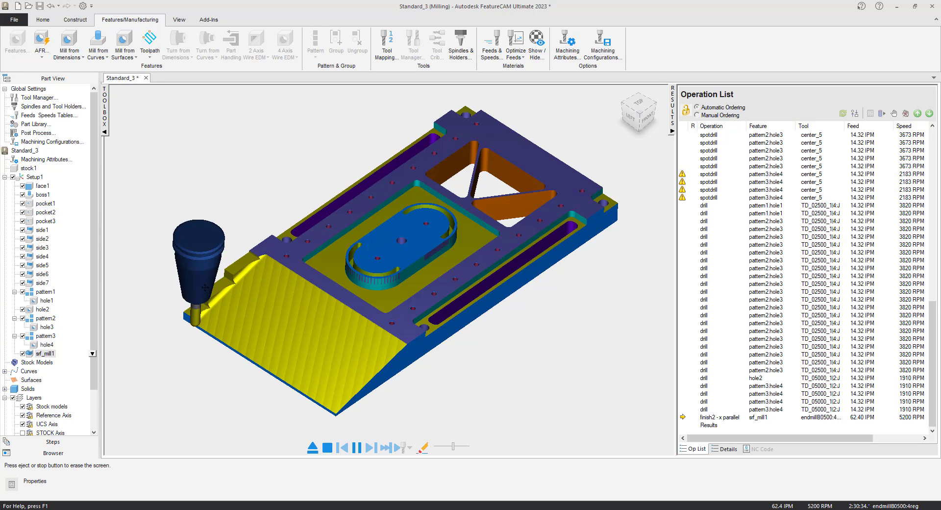
scroll(363, 412, "up", 3)
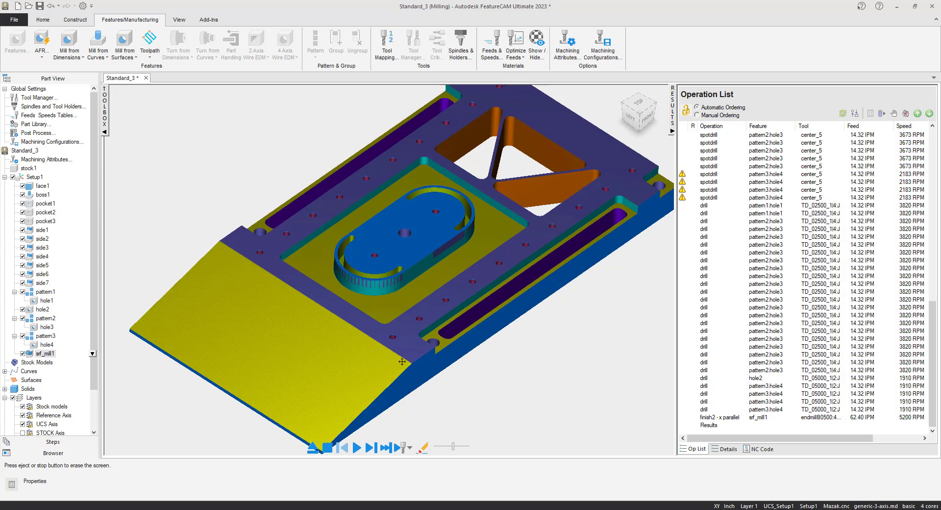
scroll(385, 330, "up", 5)
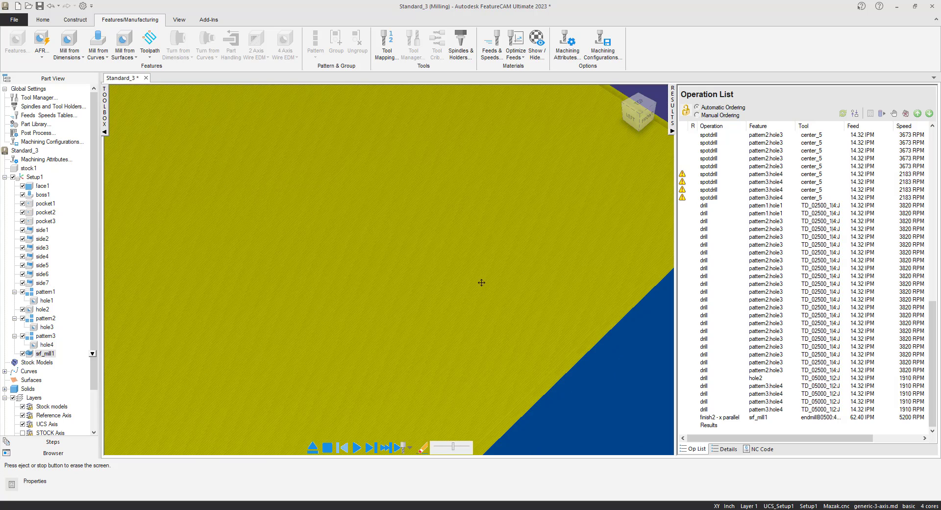
middle_click_drag(518, 289, 367, 289)
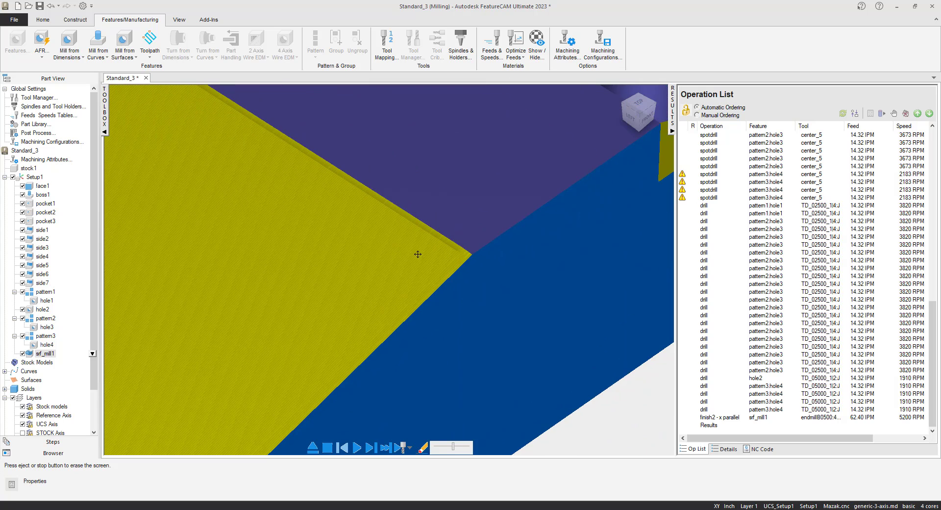
middle_click_drag(338, 234, 417, 246, "shift")
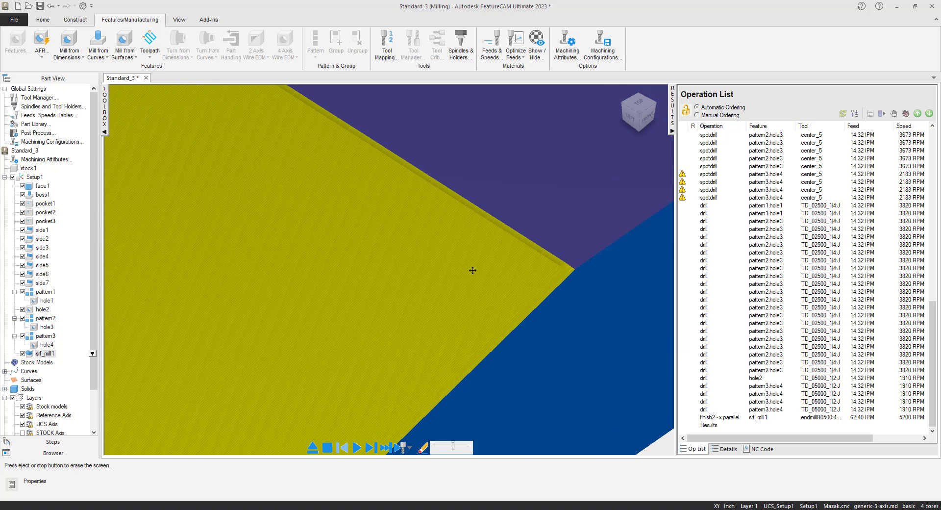
scroll(472, 270, "down", 8)
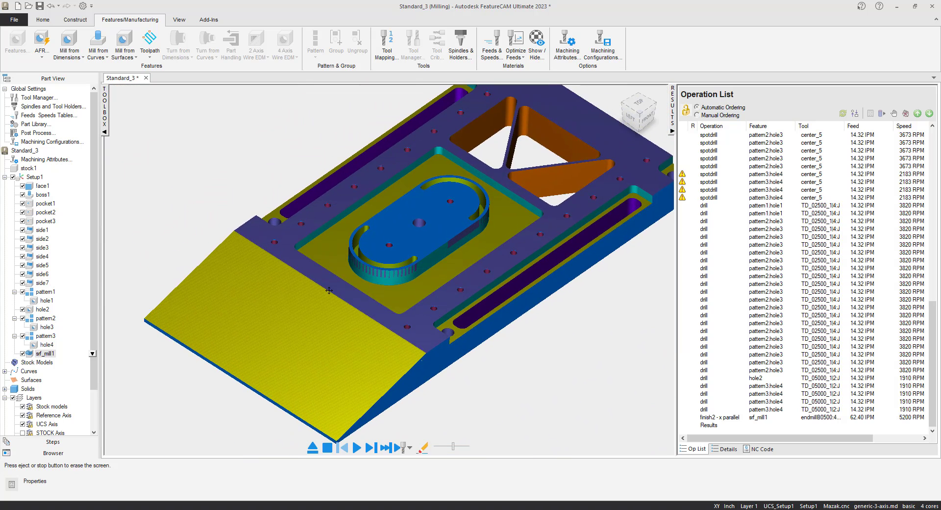
scroll(390, 273, "down", 2)
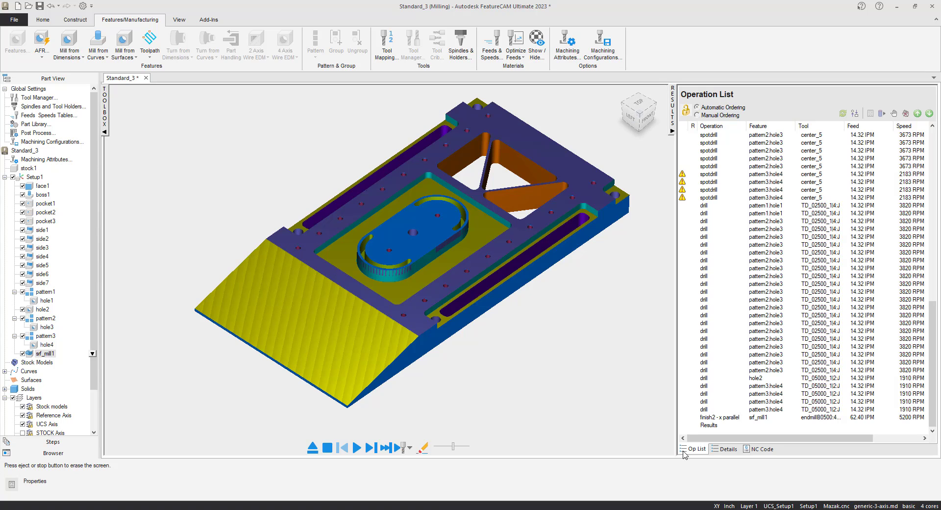
Show the generated NC code and highlight the estimated machine time in its header
left_click(762, 449)
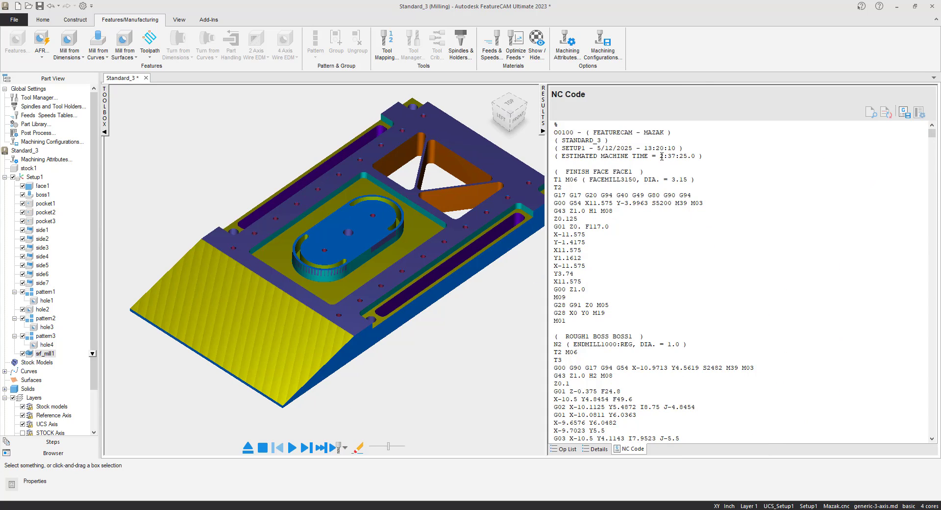
left_click_drag(661, 156, 701, 160)
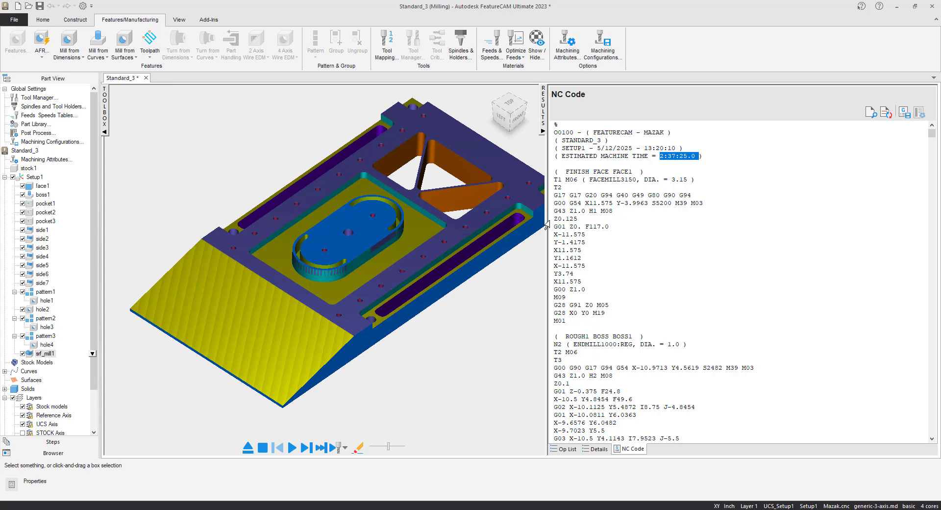
Show the manufacturing details as a tool list, highlight the crib summary of tool slots, and return to the operation list beside the simulated part
left_click_drag(547, 225, 662, 226)
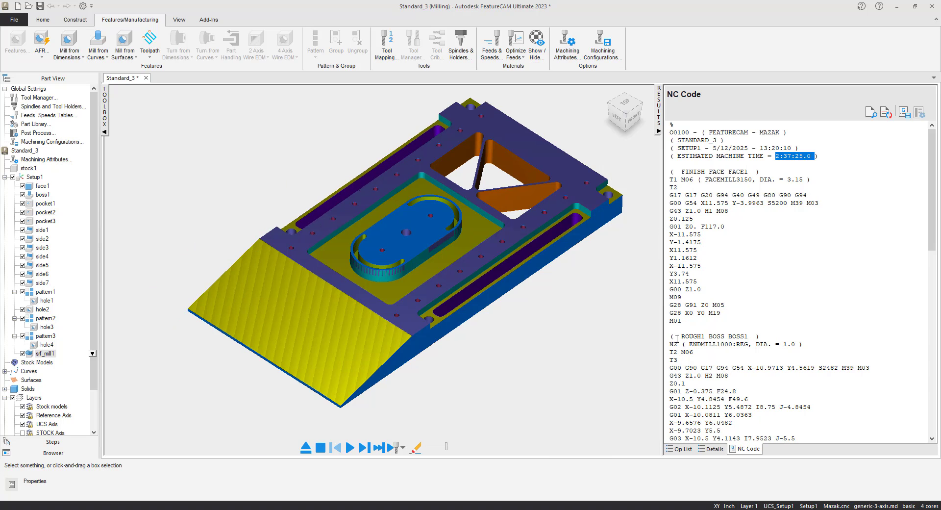
left_click(684, 449)
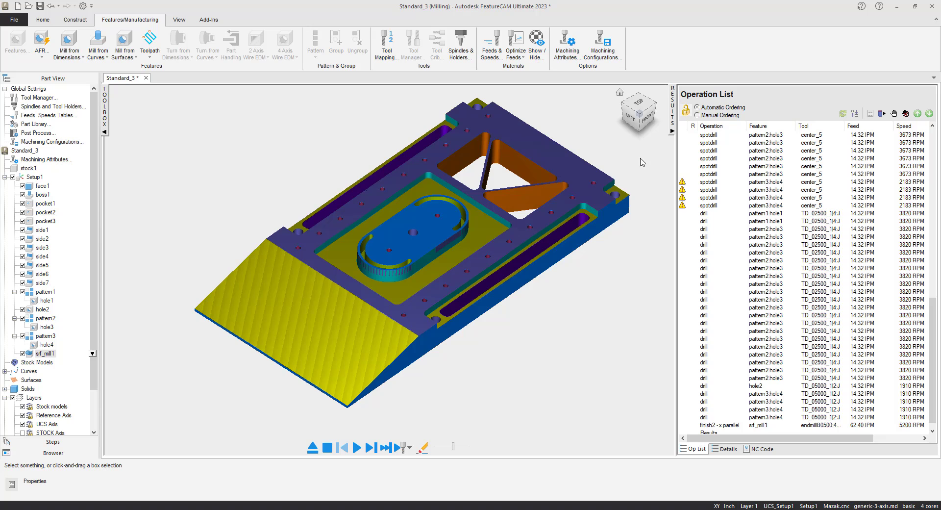
left_click(725, 450)
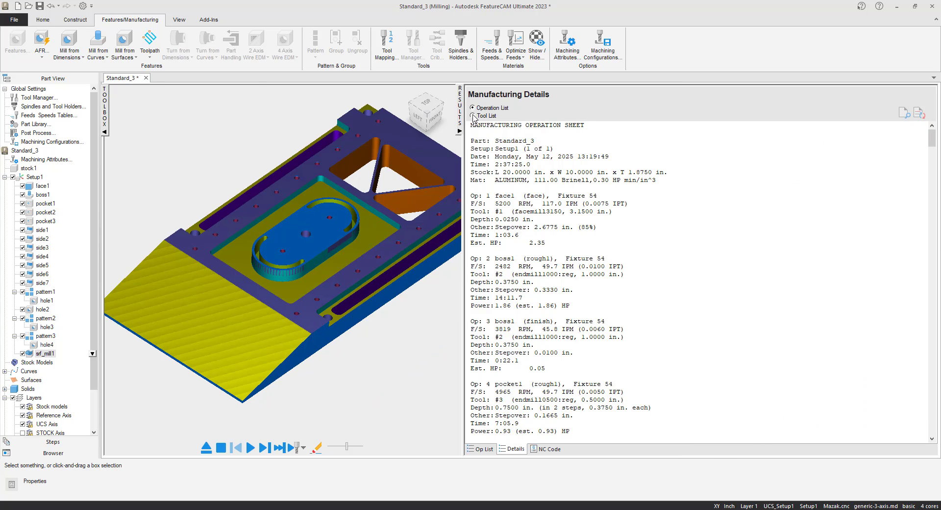
left_click(473, 116)
left_click_drag(795, 280, 478, 172)
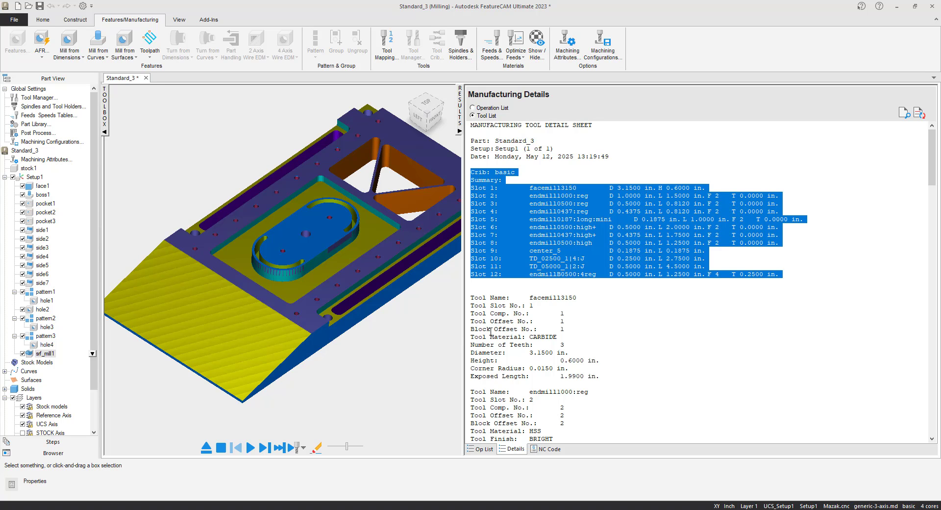
left_click(480, 447)
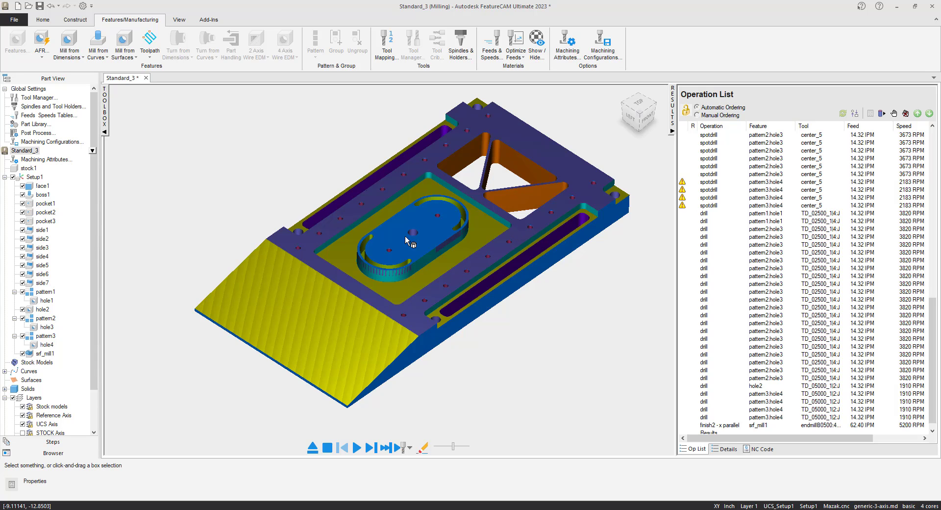
middle_click_drag(397, 253, 381, 242)
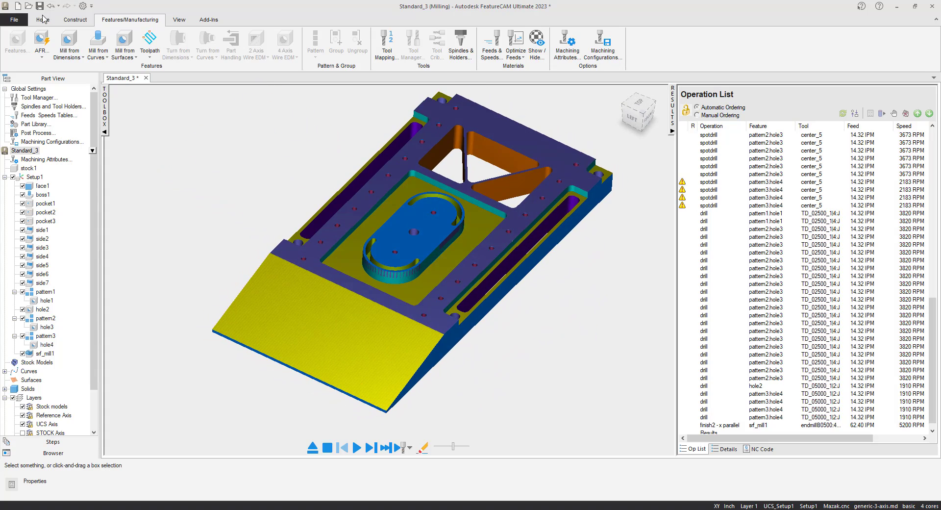